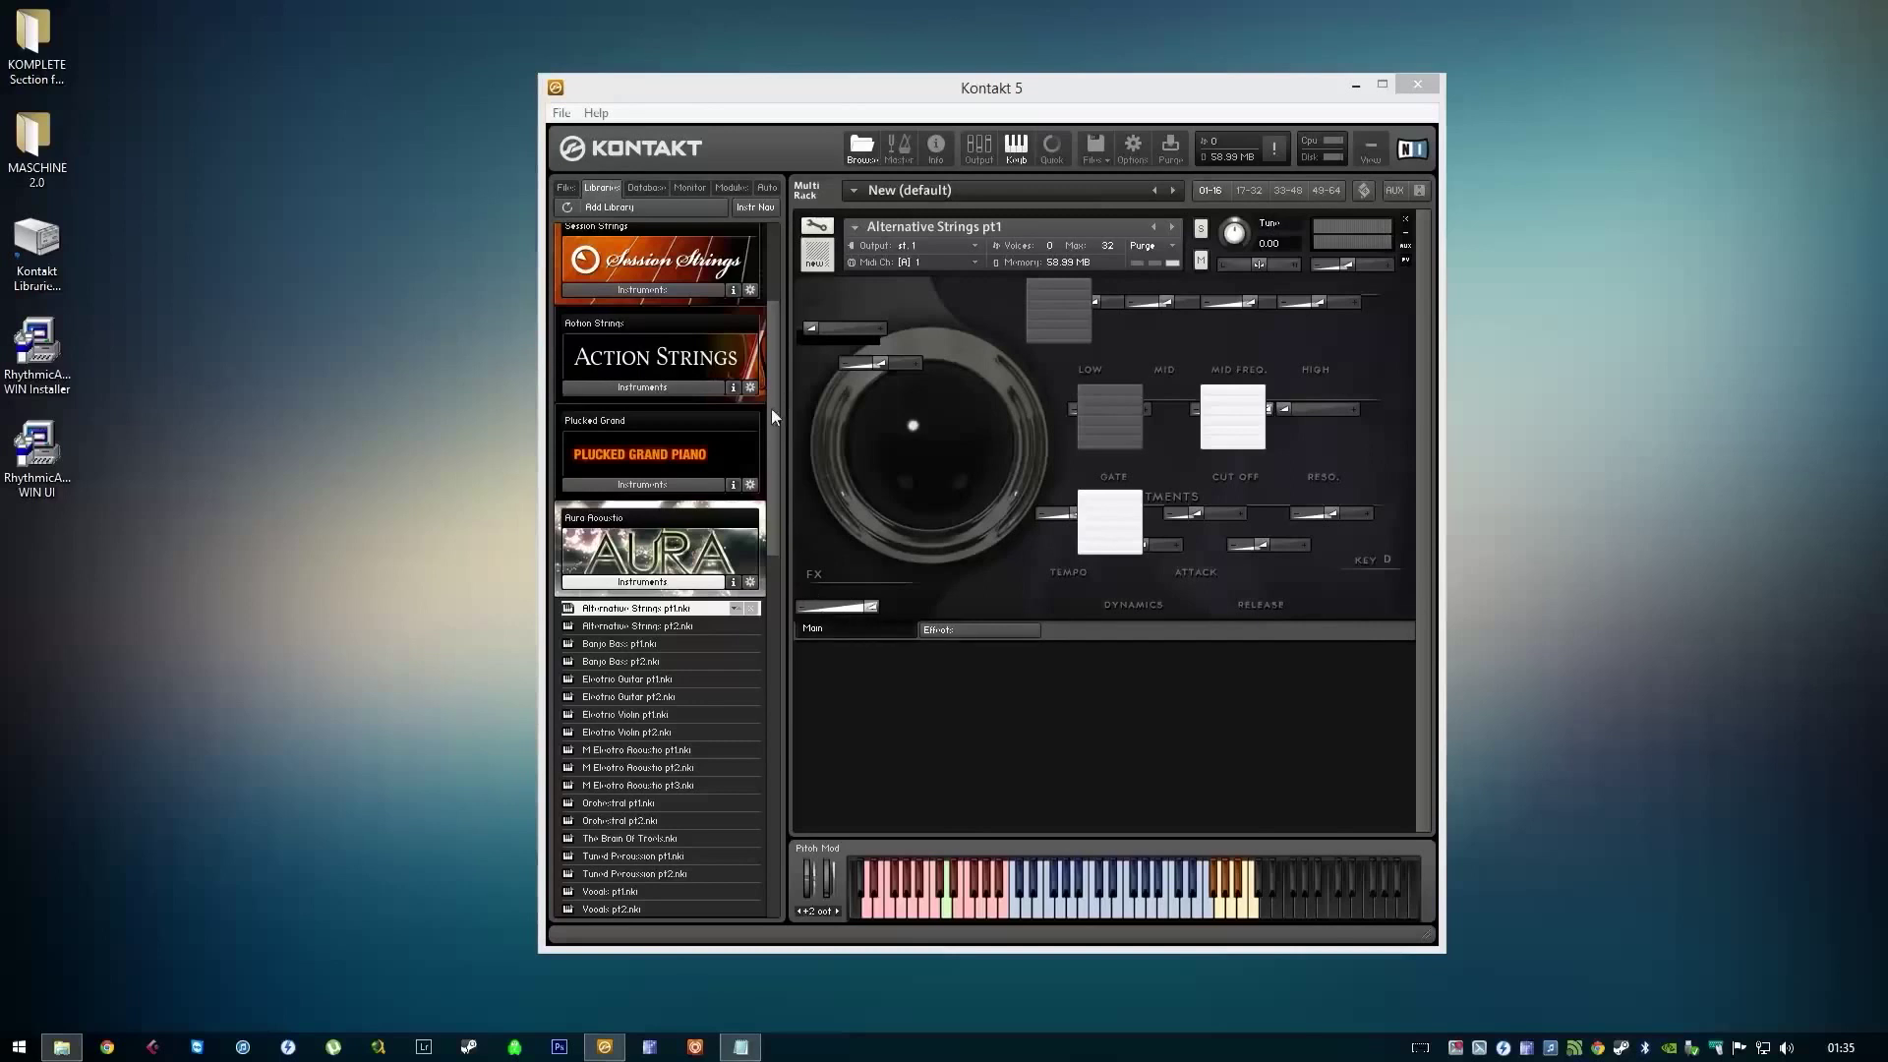
Step: In Edit Mode's Instrument Options, browse for a Resource Container to show the Kontakt 5 folder
scroll(769, 422, "down", 2)
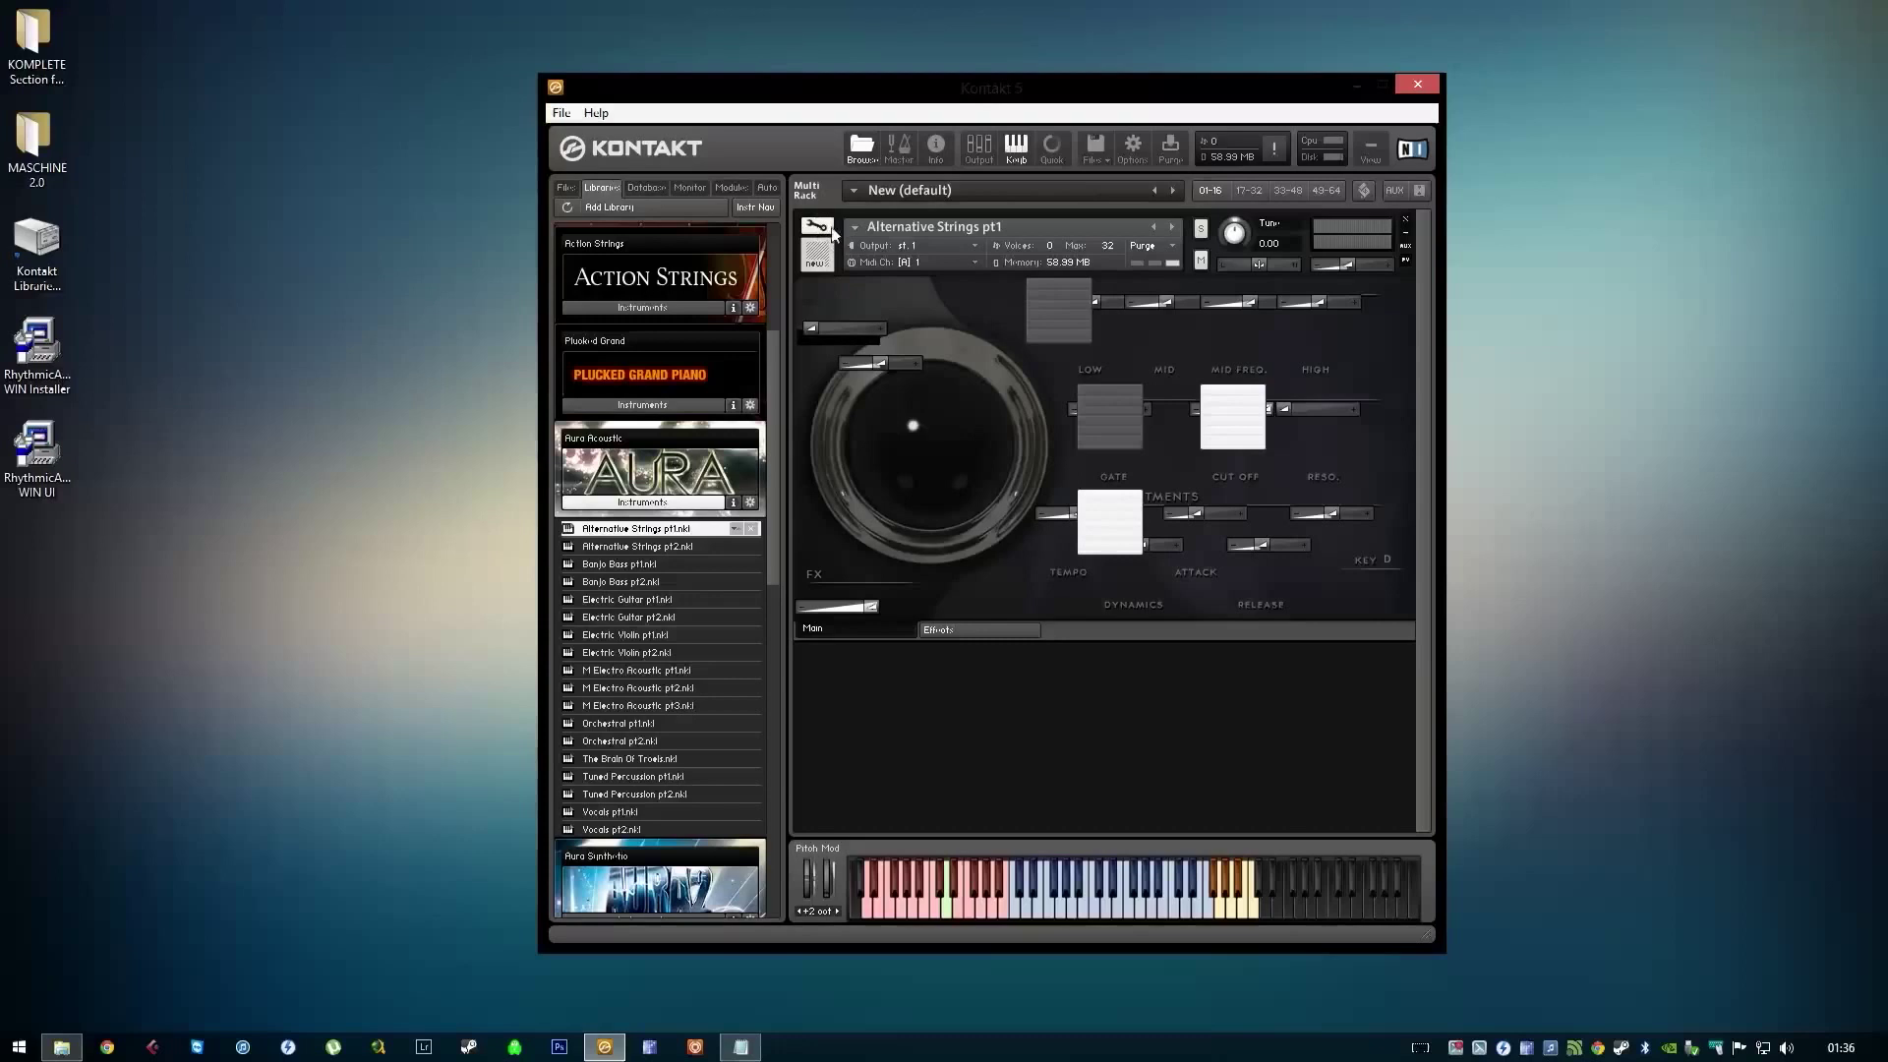
left_click(826, 234)
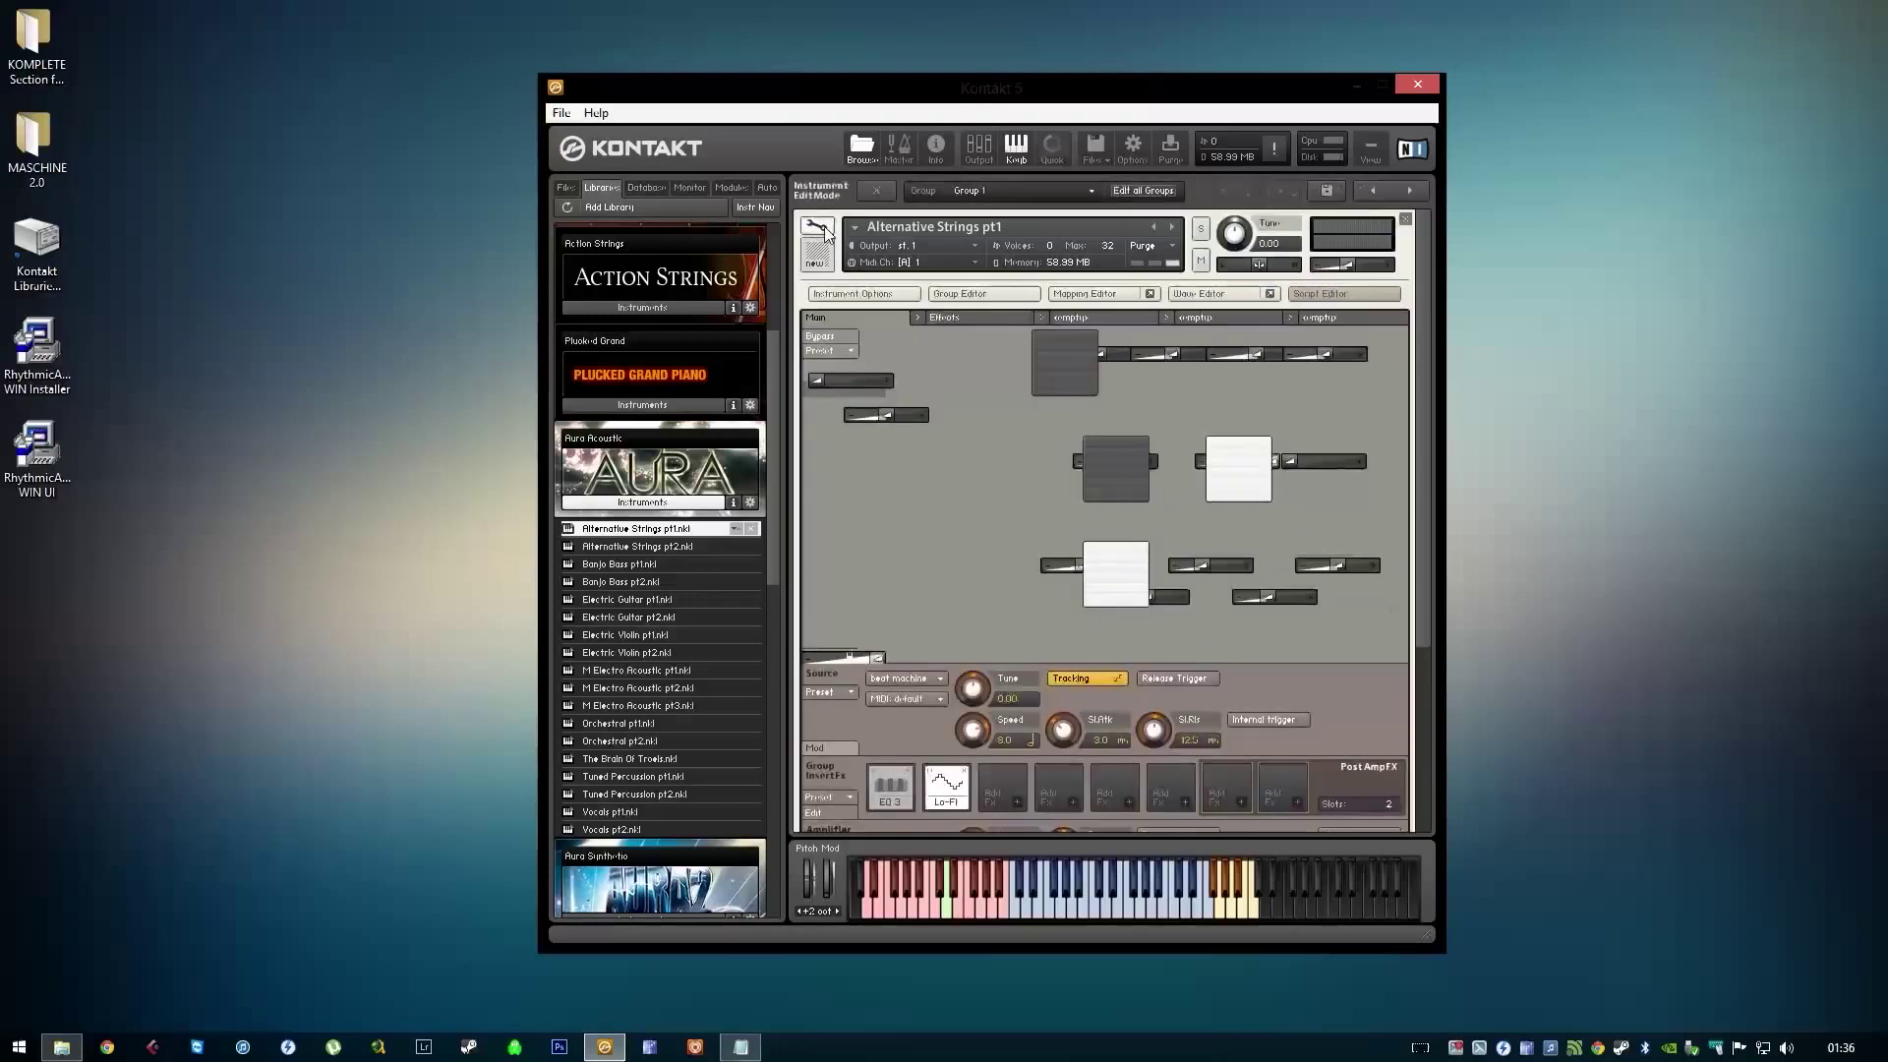
left_click(875, 297)
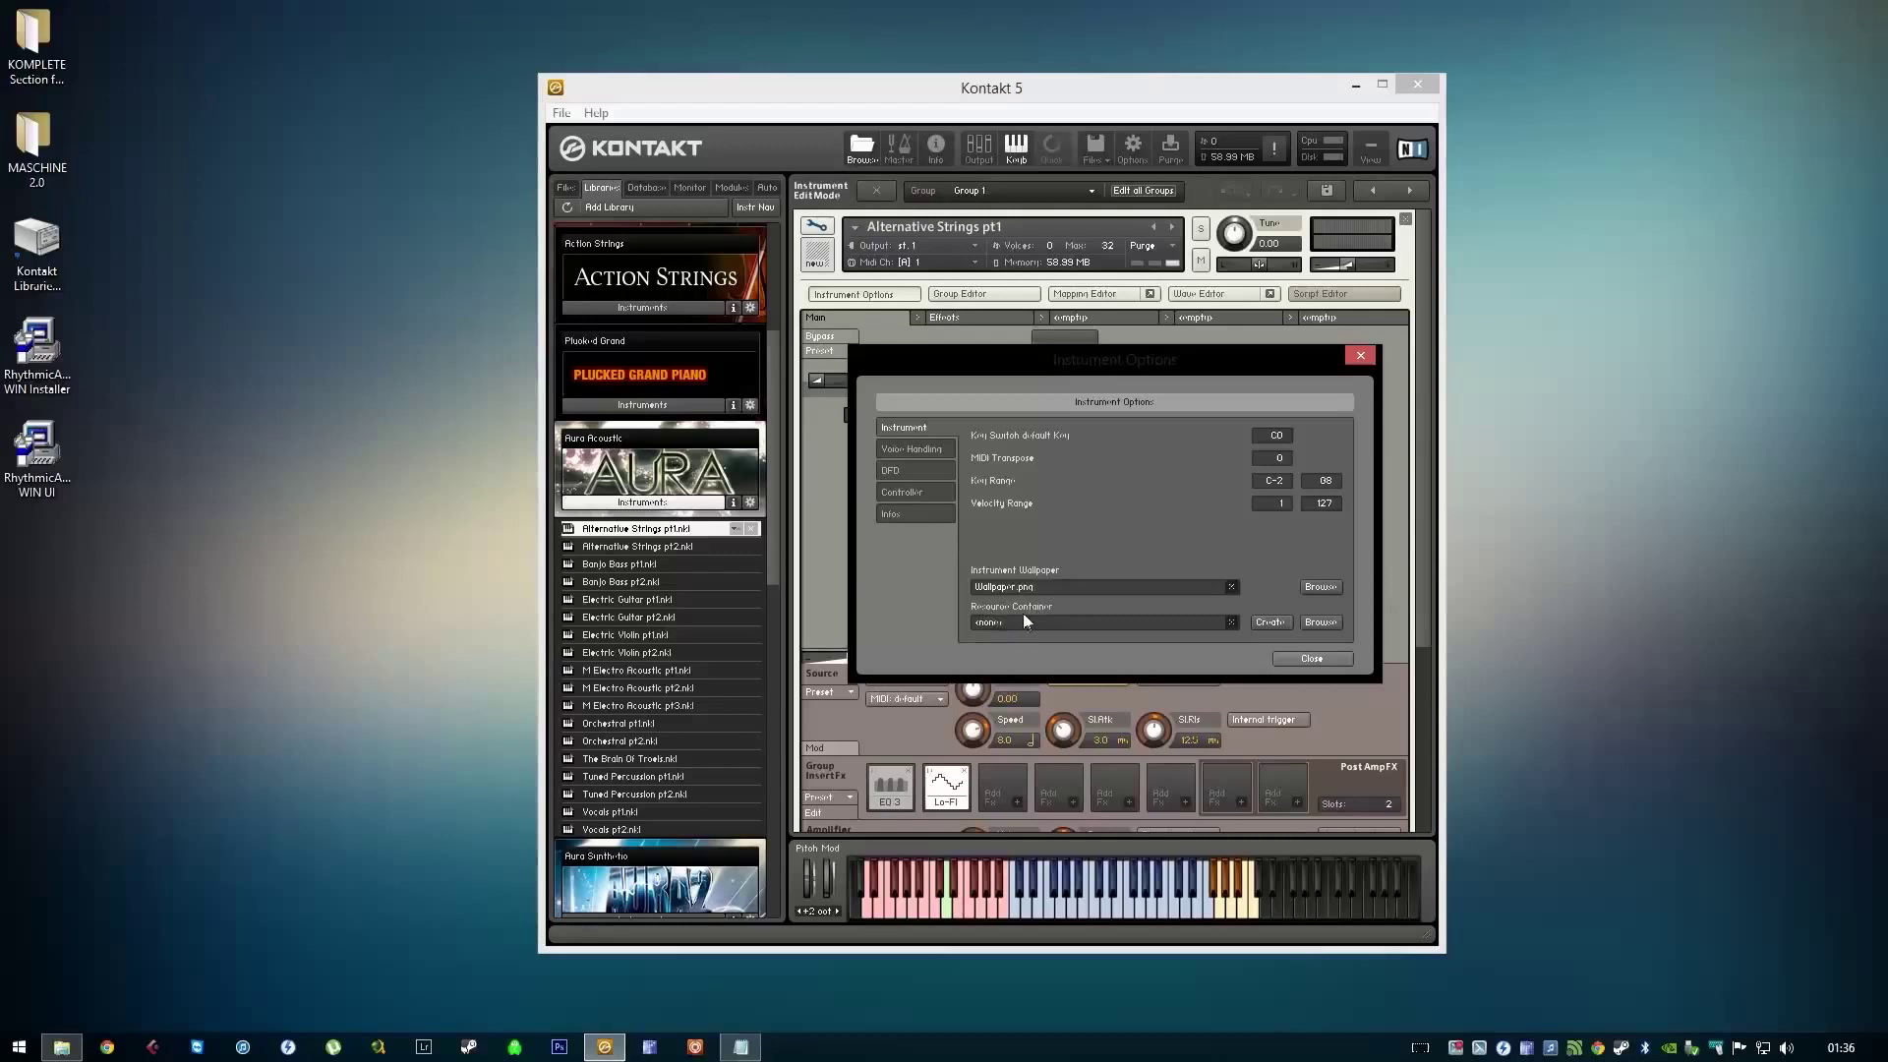
left_click(1319, 621)
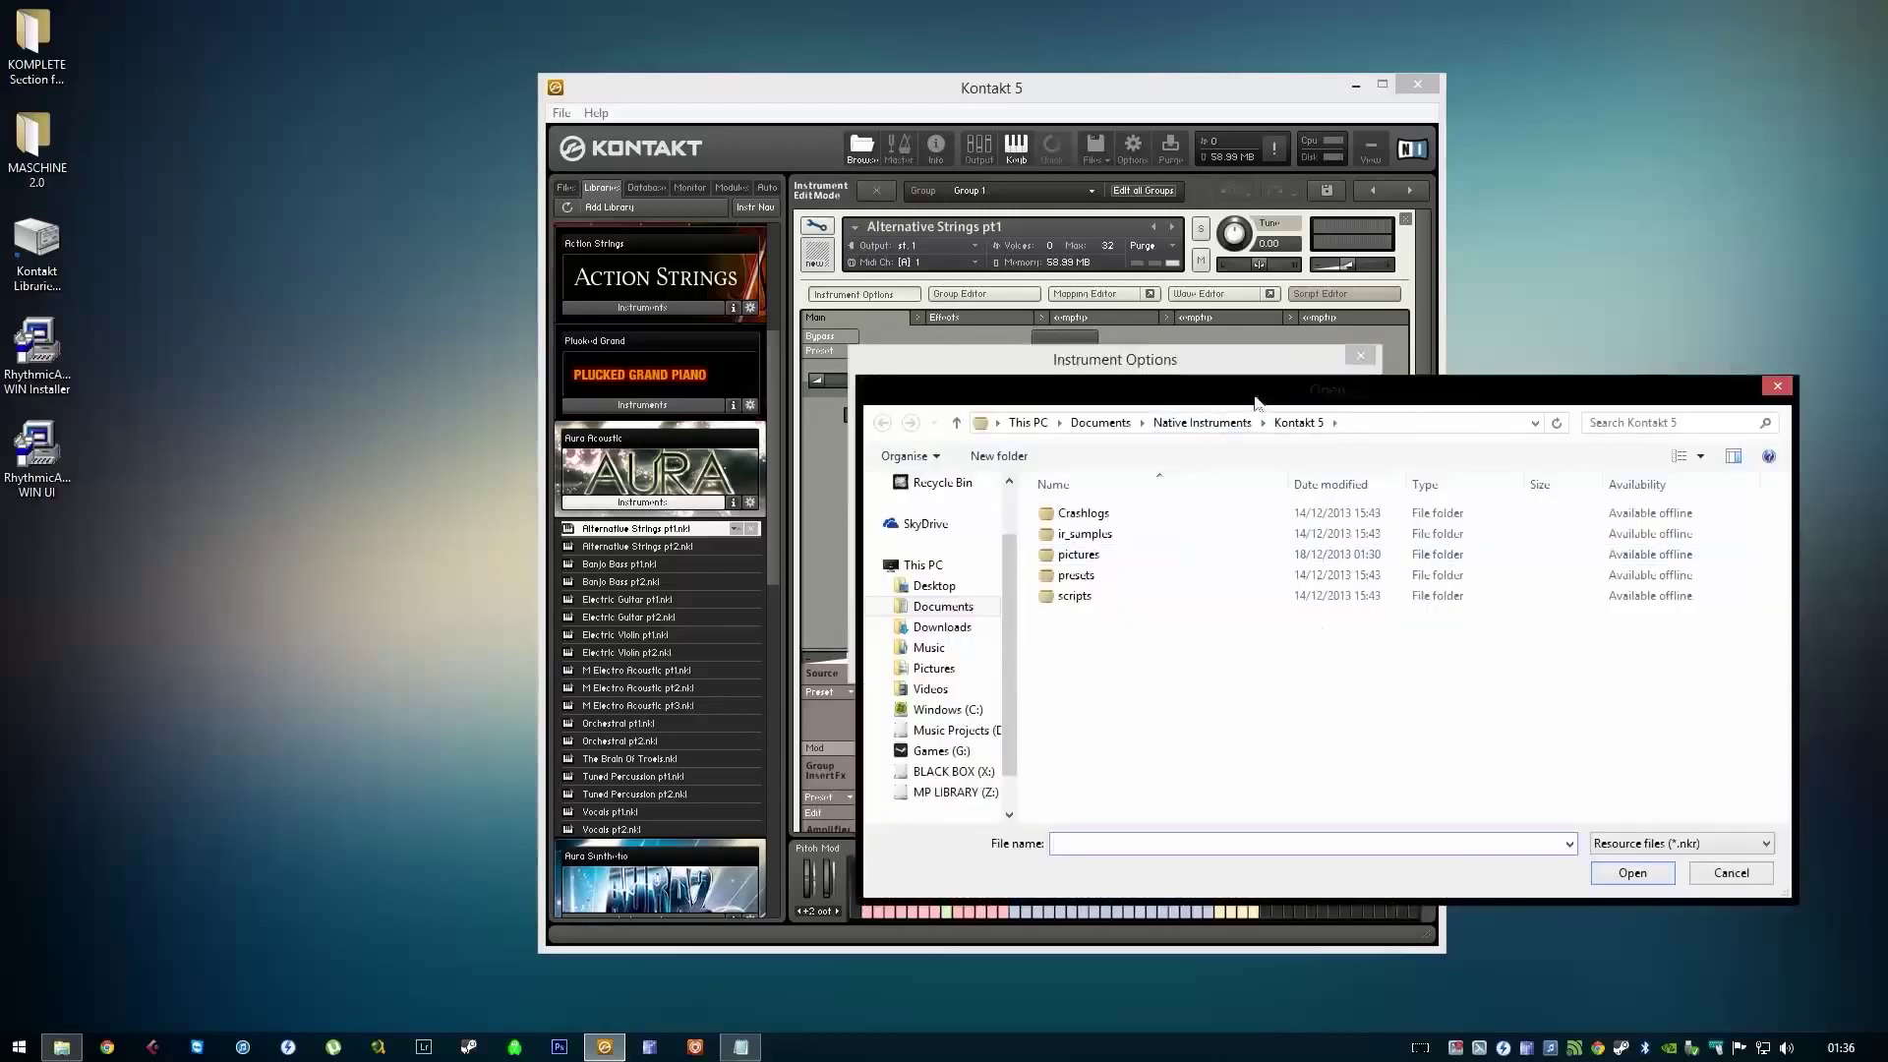
left_click_drag(1254, 397, 978, 305)
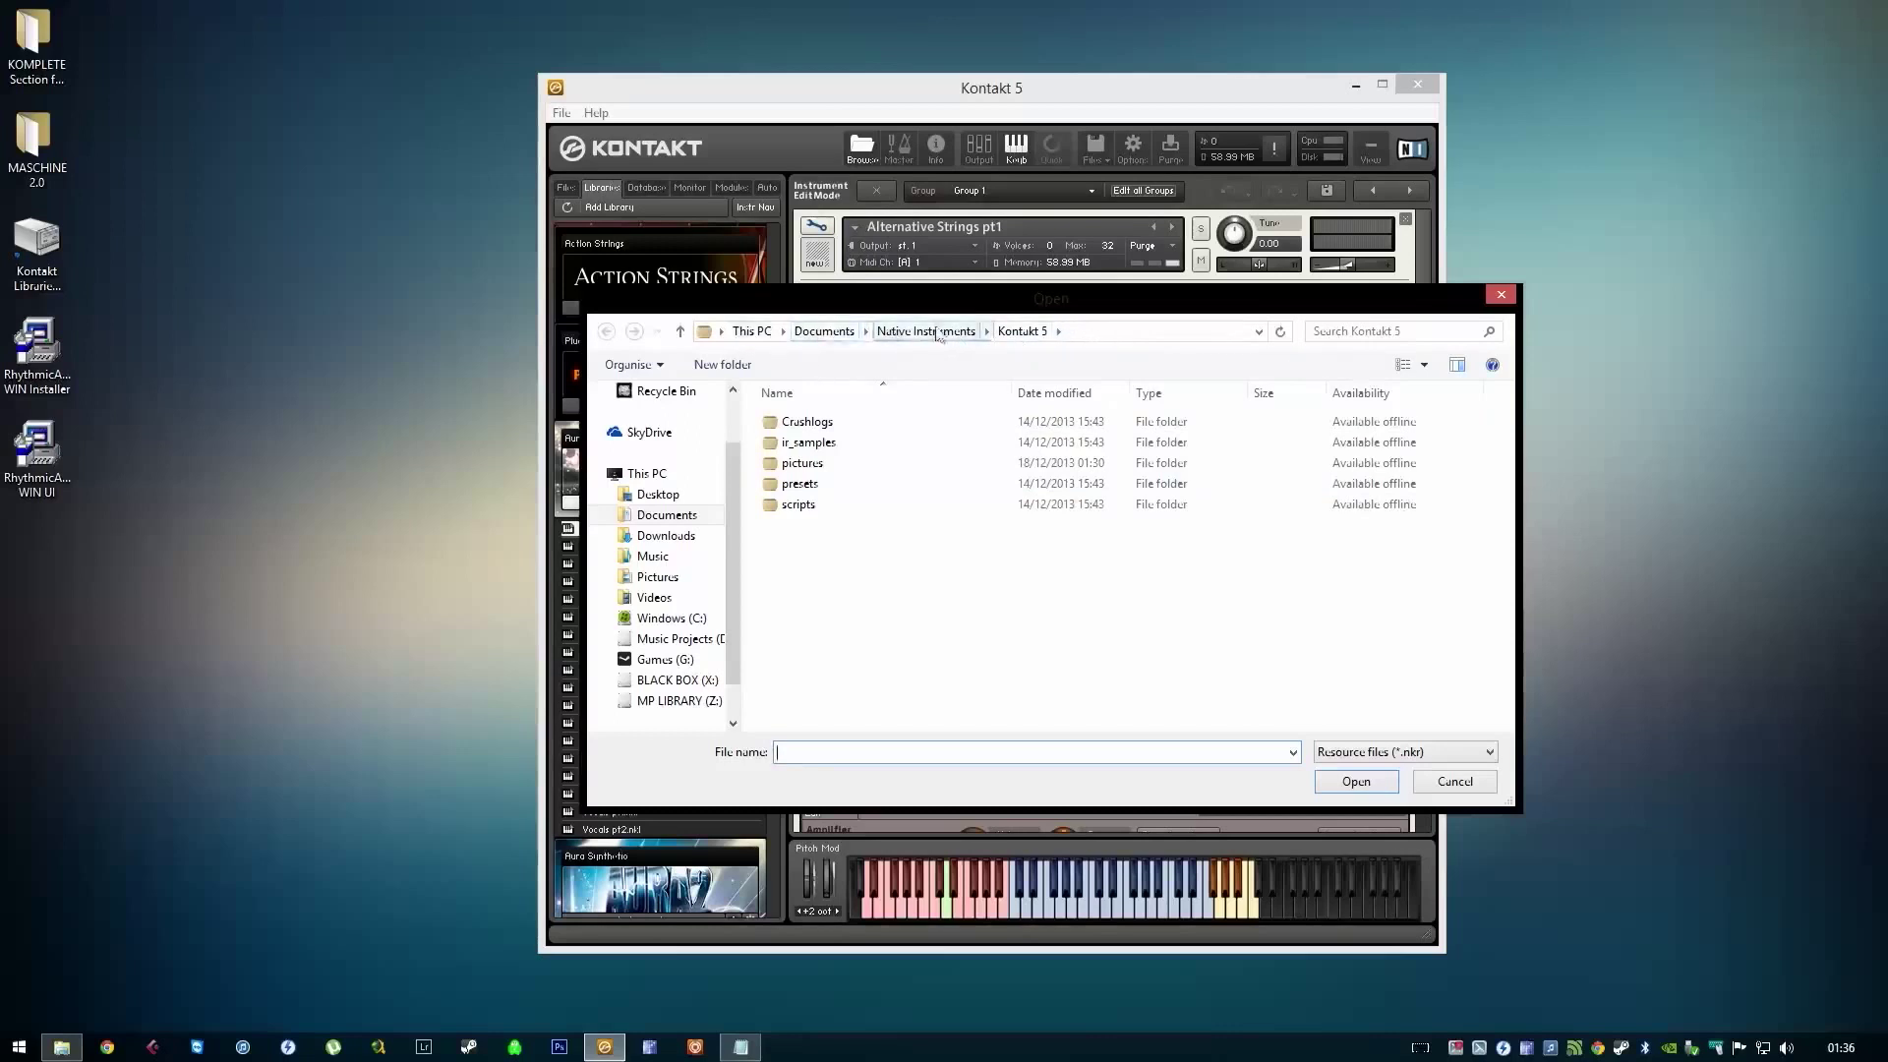
Step: Copy the Kontakt 5 folder path into Notepad
left_click(1131, 334)
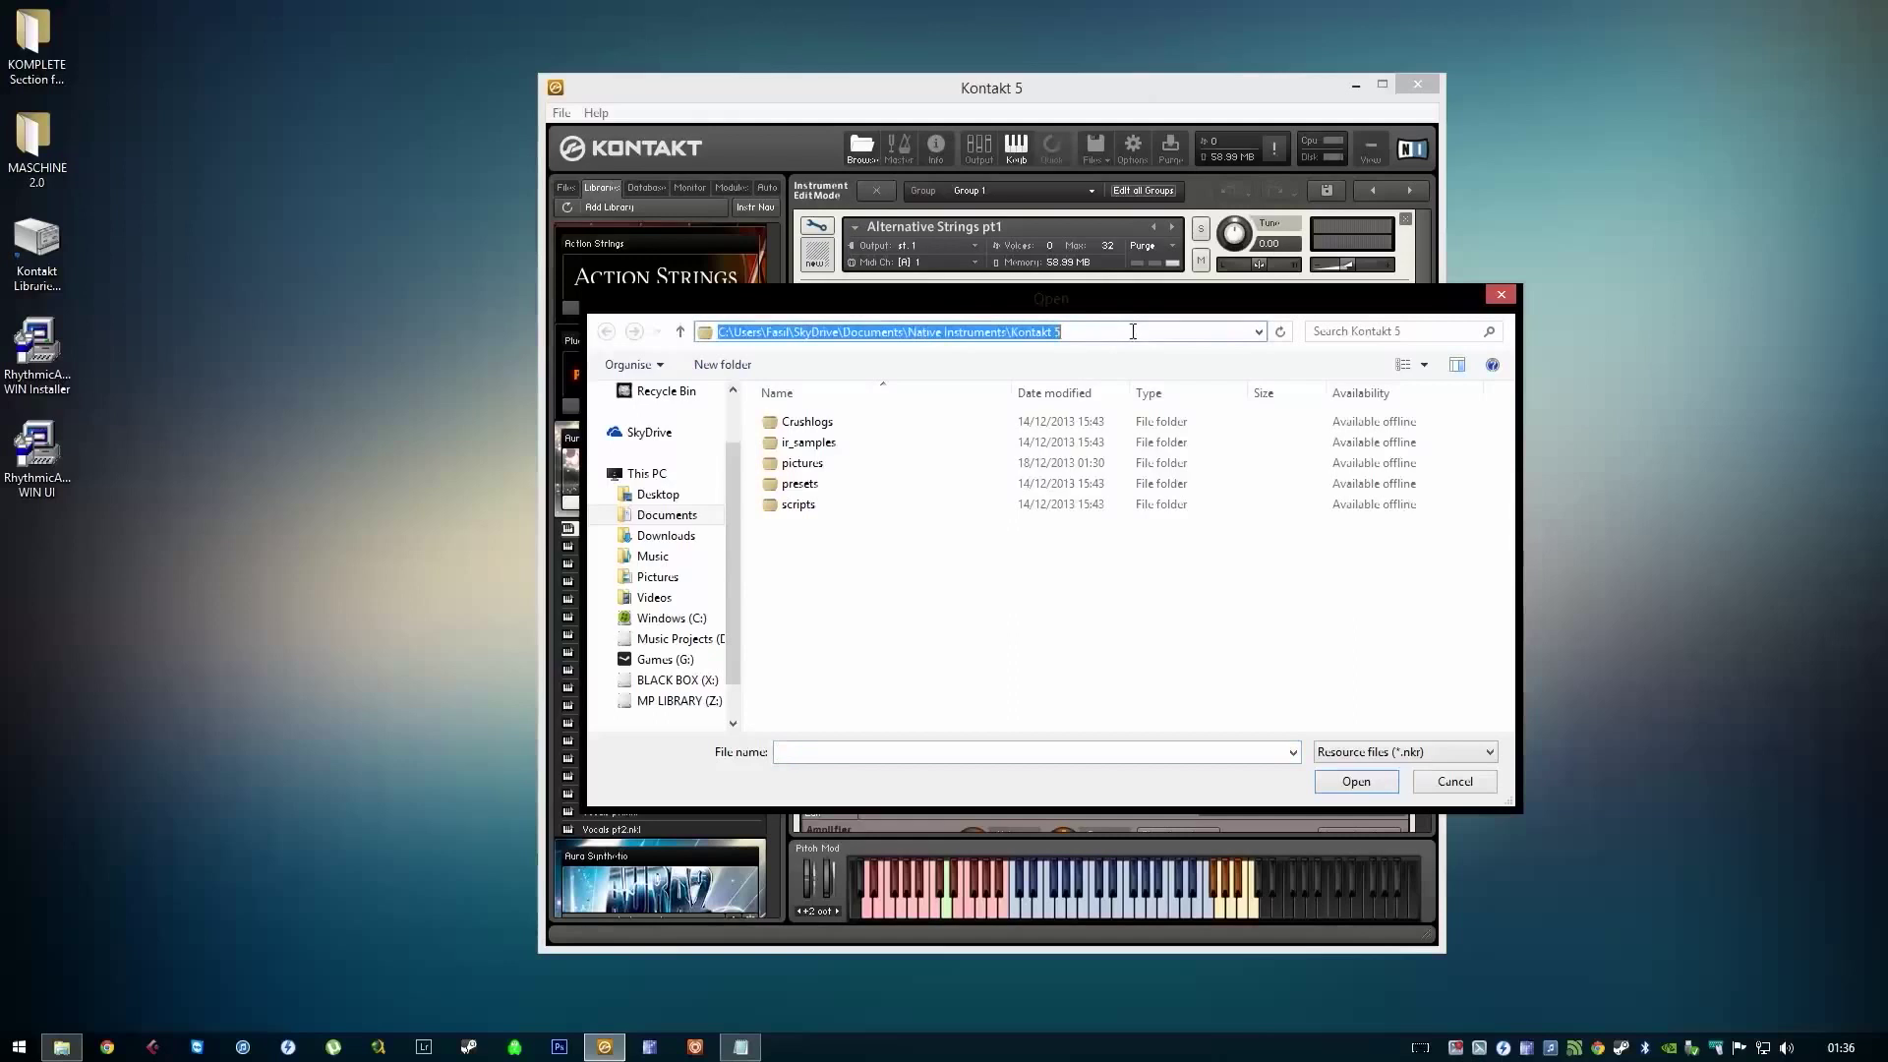
key("alt+Tab")
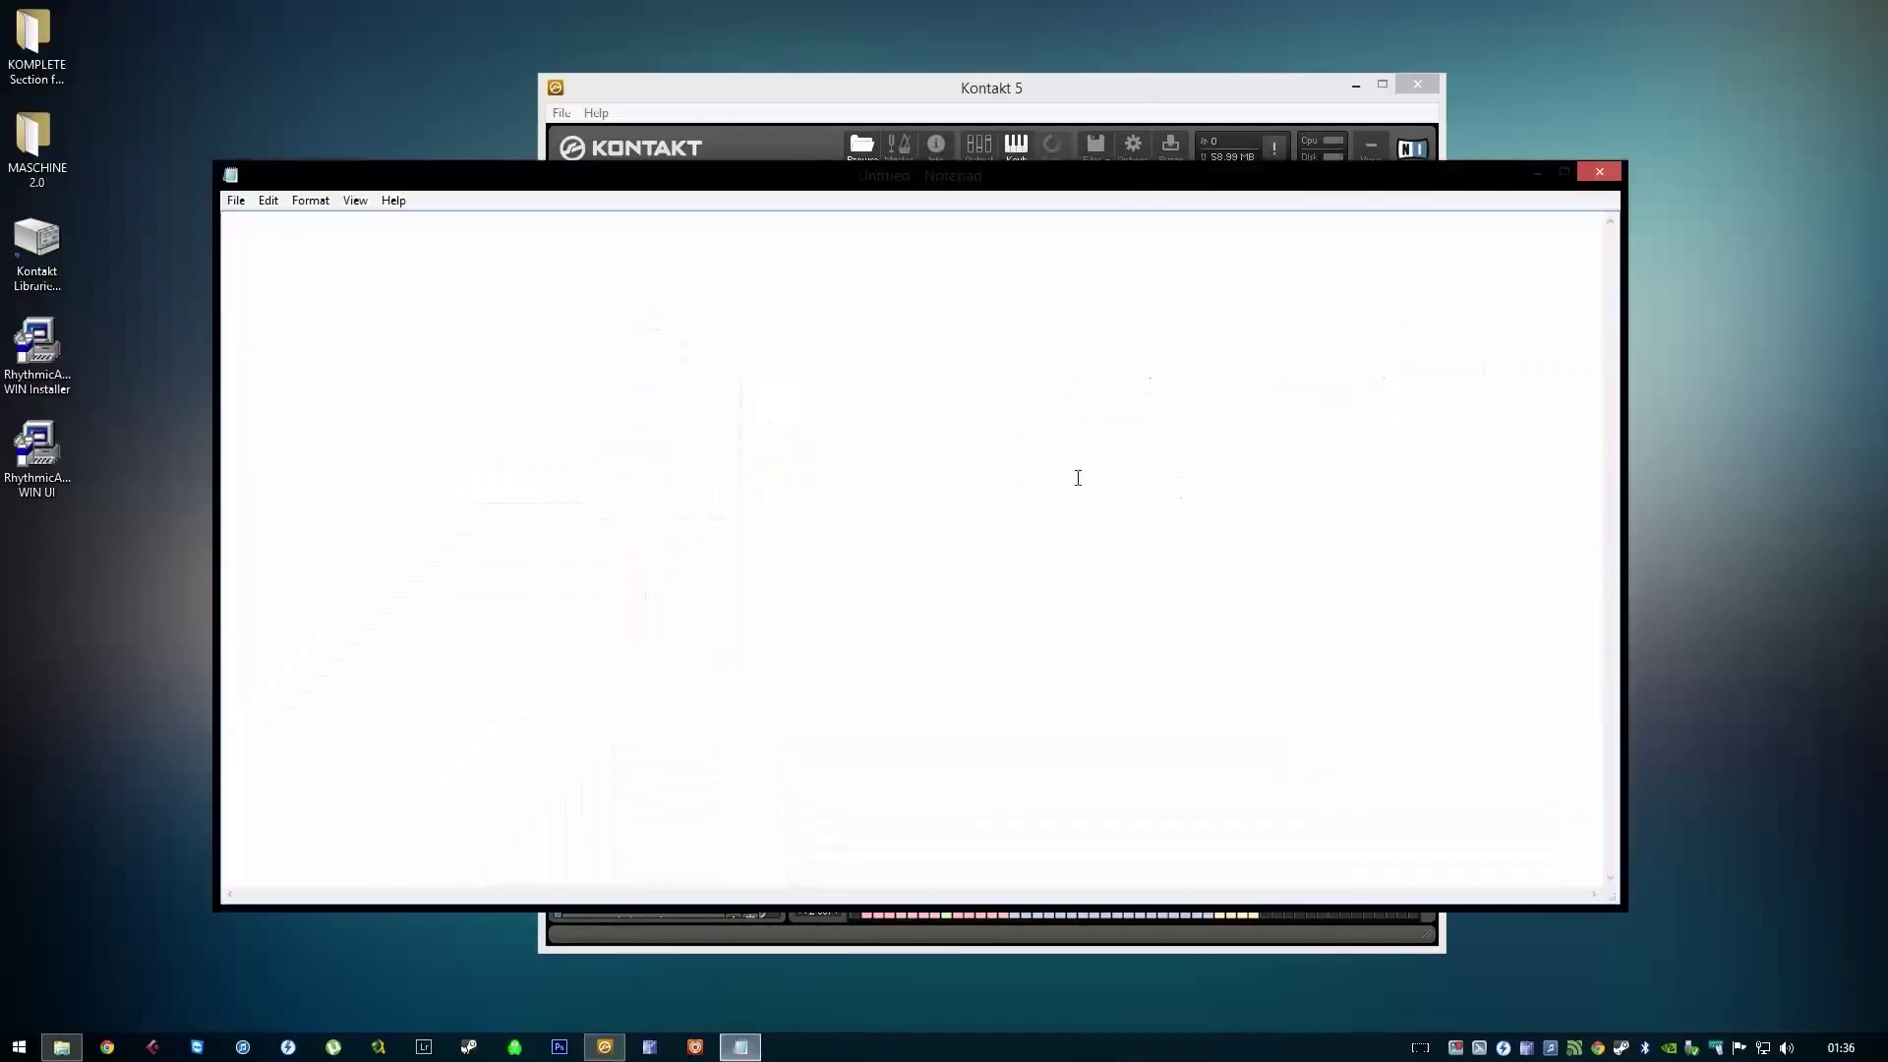
type("C:\\Users\\Carl\\SkyDrive\\Documents\\Native Instruments\\Kontakt 5")
Step: Cancel the resource file dialog and close Kontakt
left_click(1540, 173)
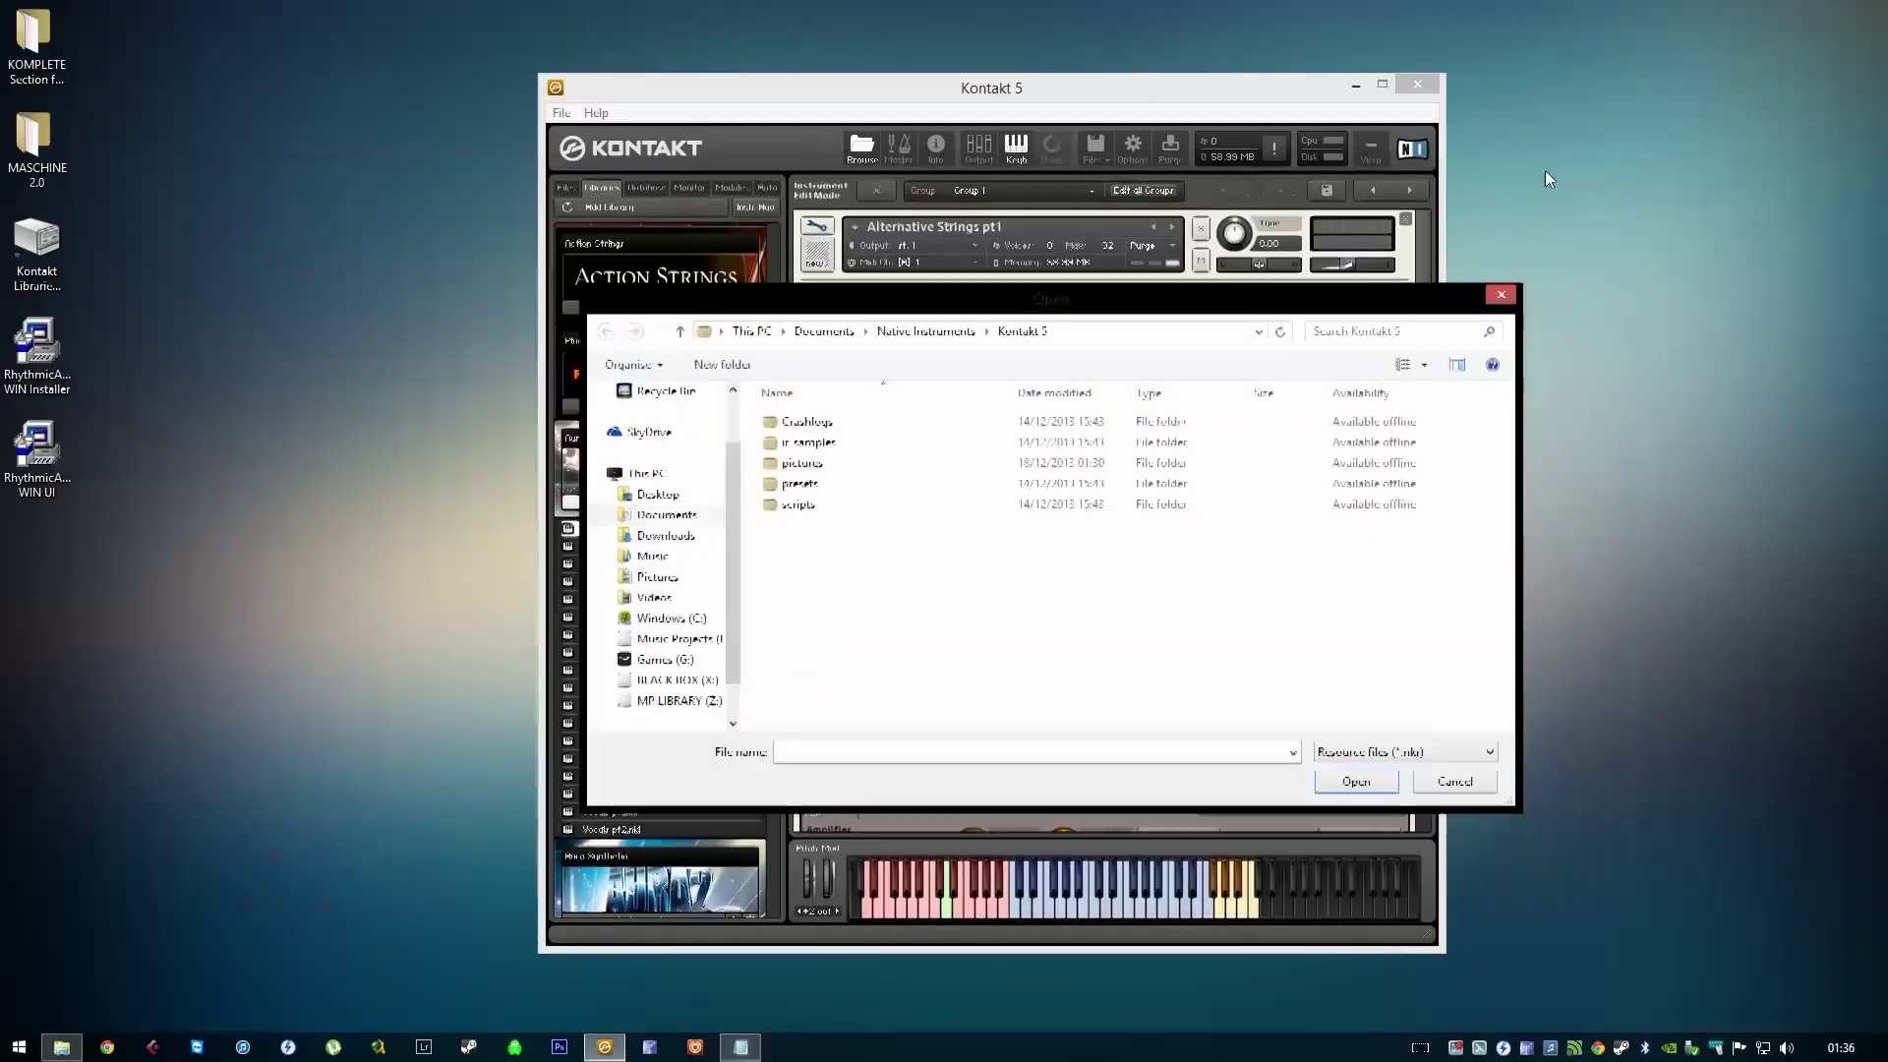
left_click(1454, 781)
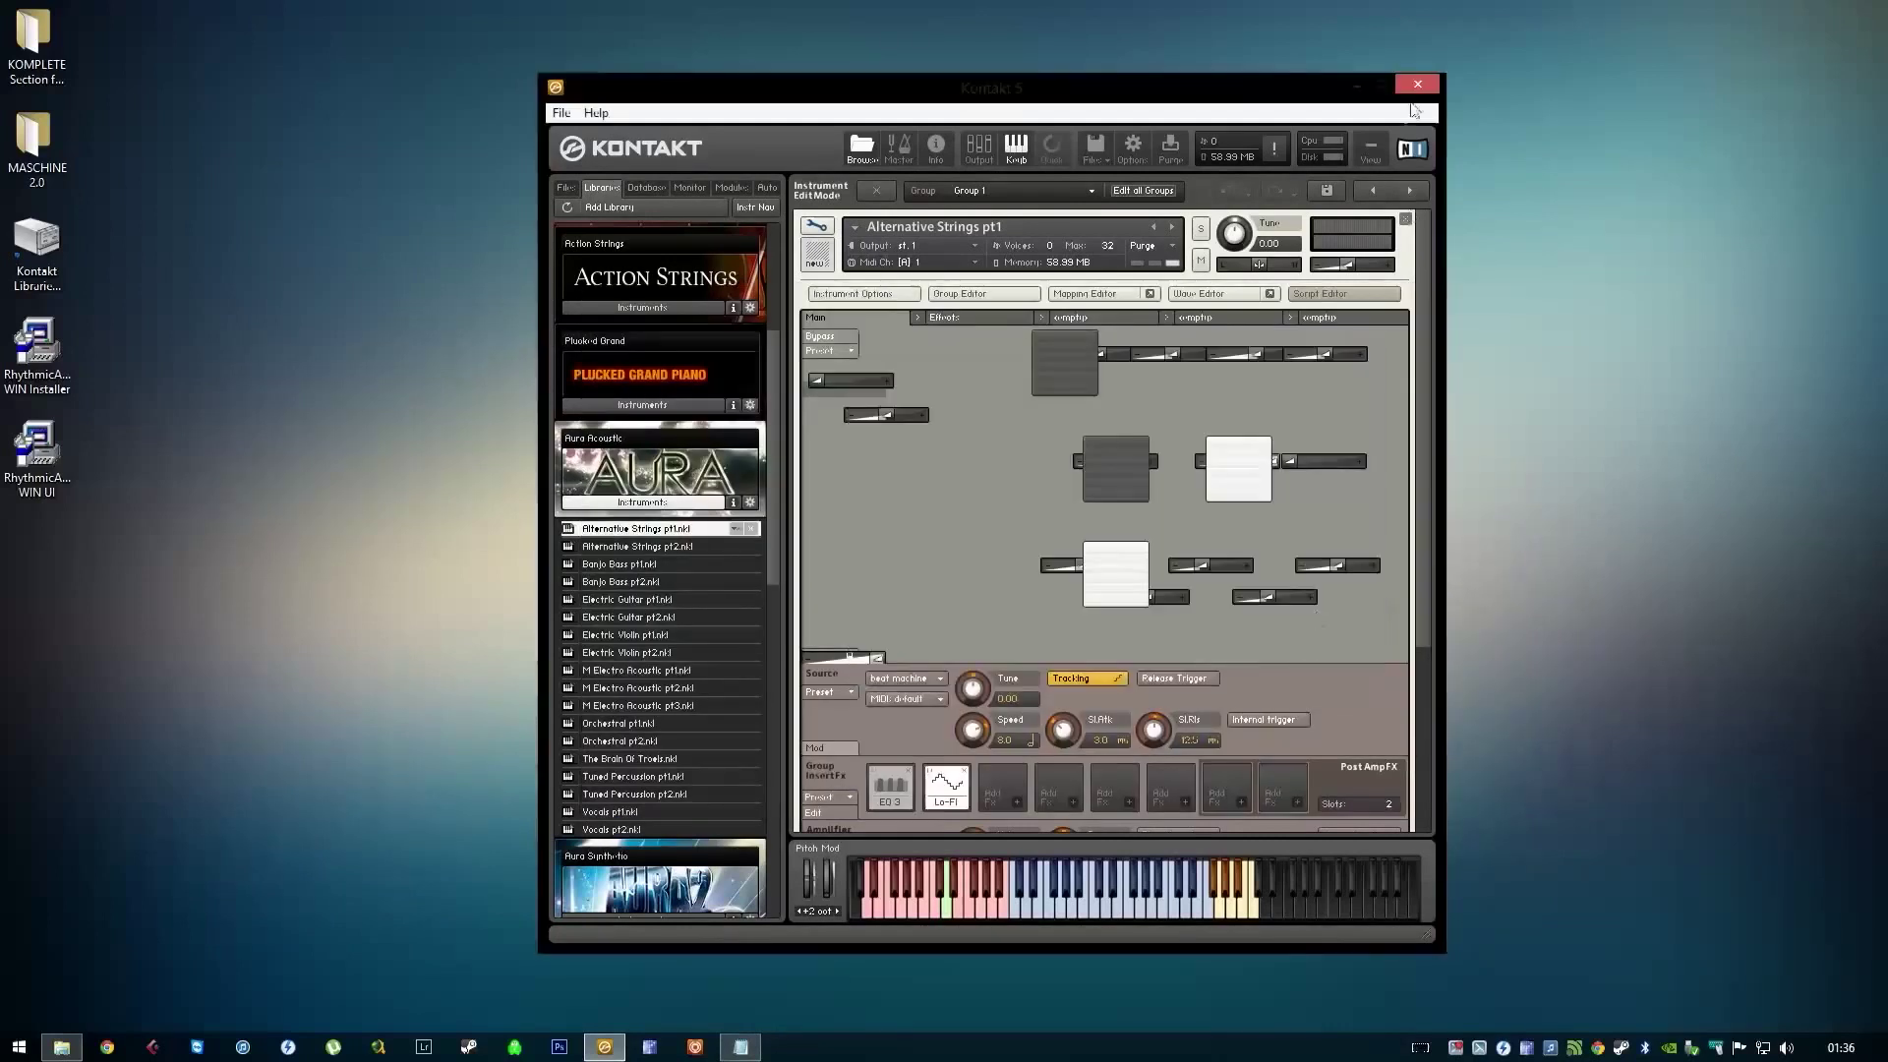
left_click(1416, 85)
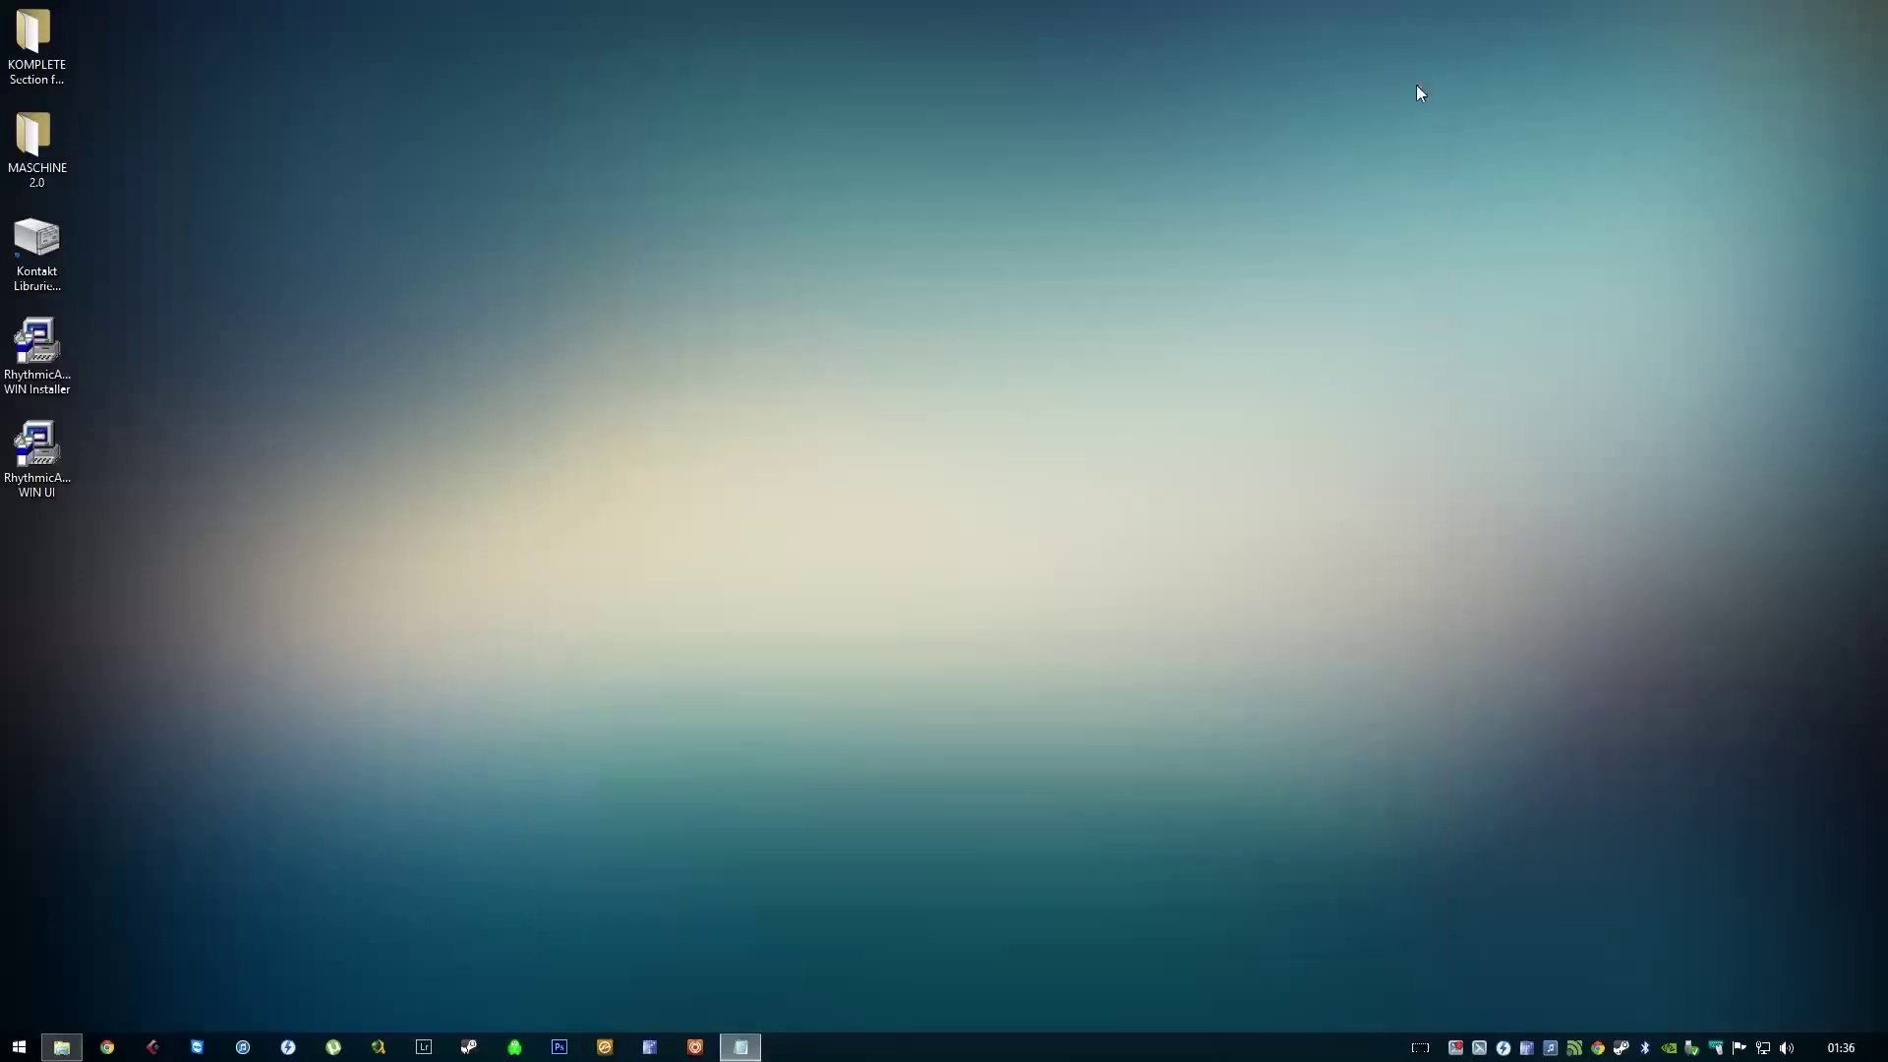
Step: Launch the RhythmicAura WIN installer in English and advance past the welcome page
double_click(45, 364)
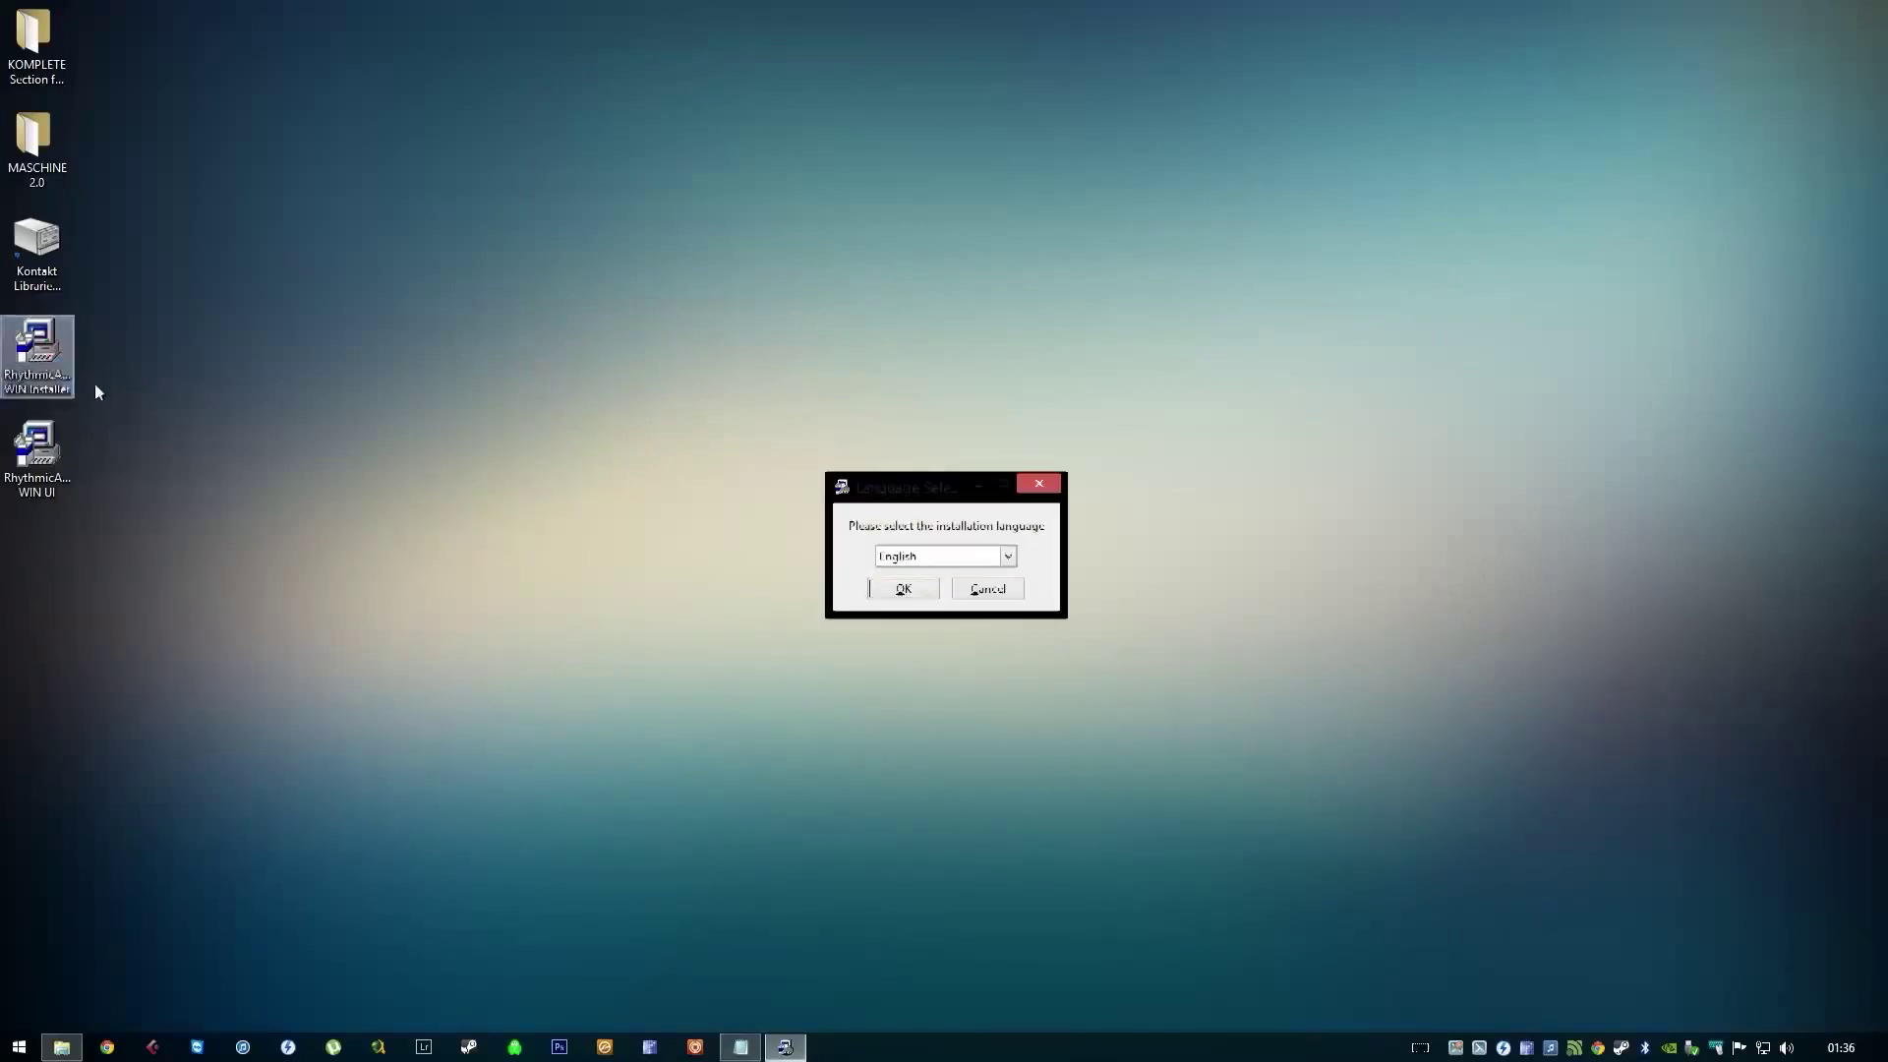
left_click(905, 588)
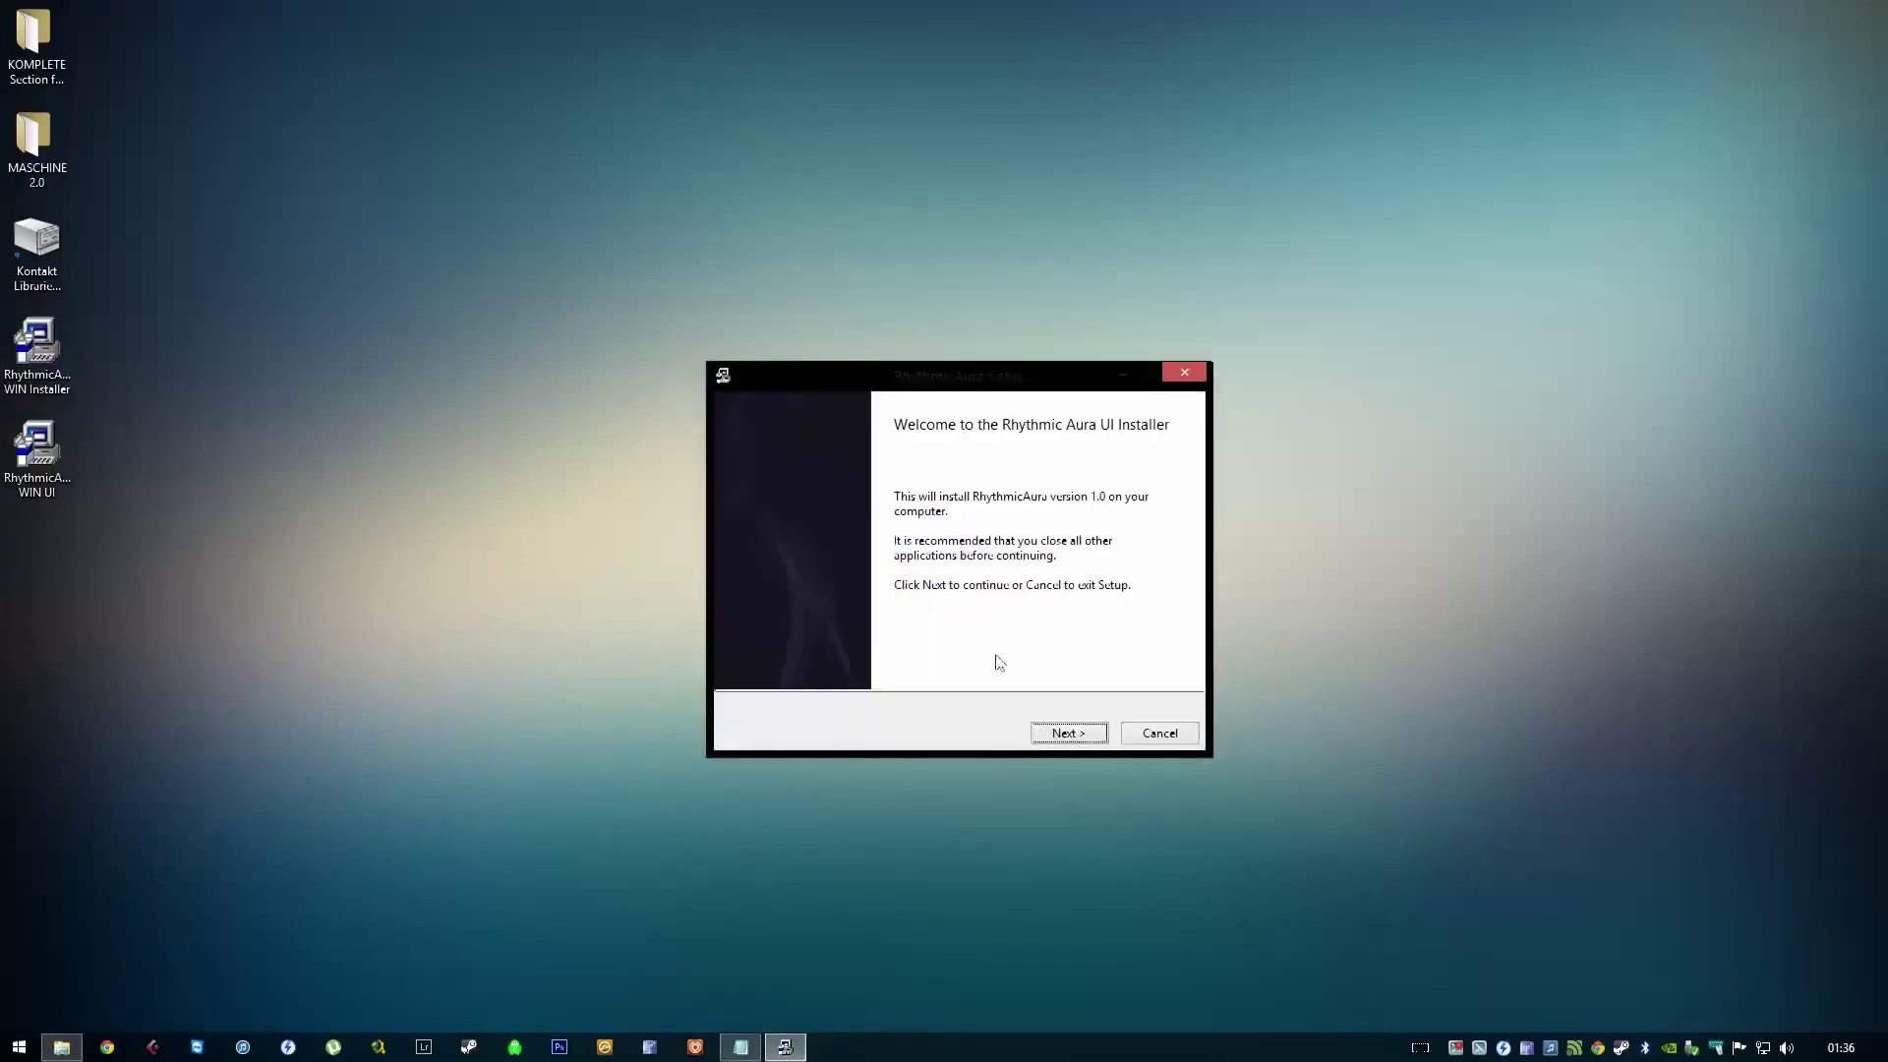
left_click(1069, 735)
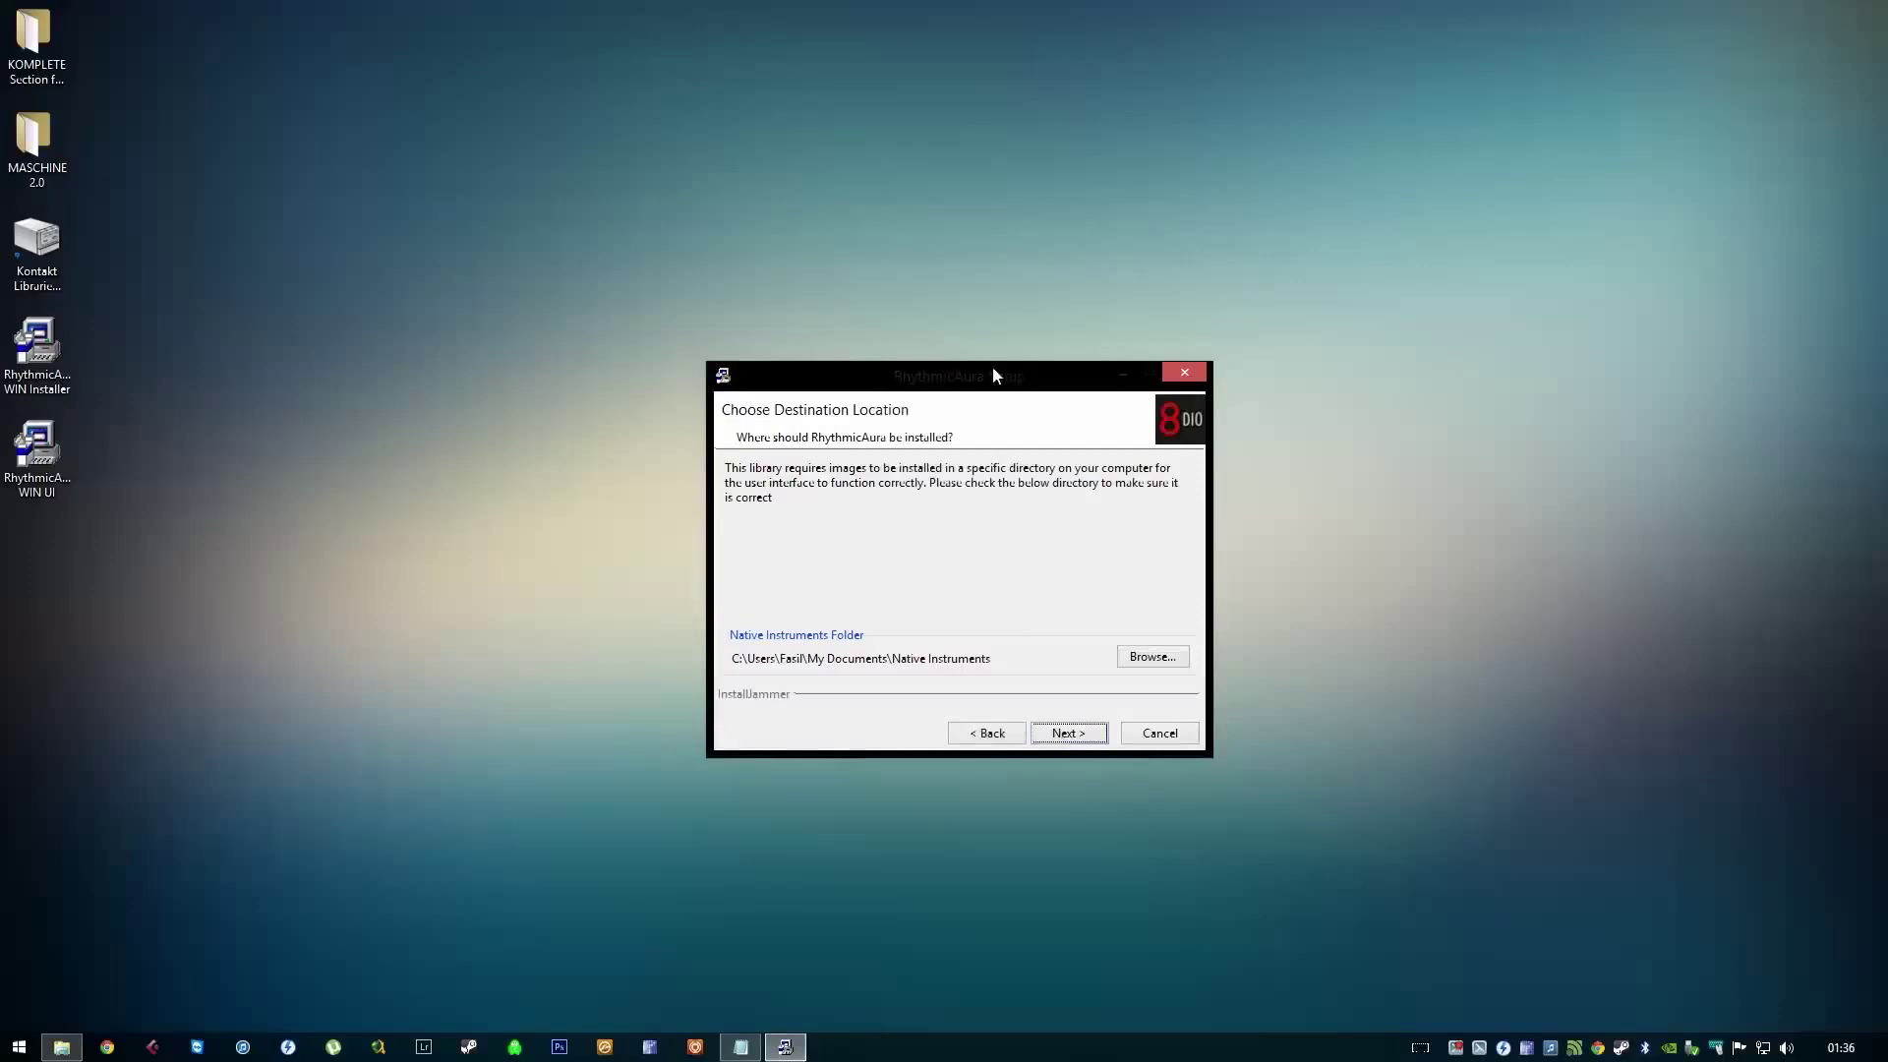
left_click_drag(993, 376, 1007, 256)
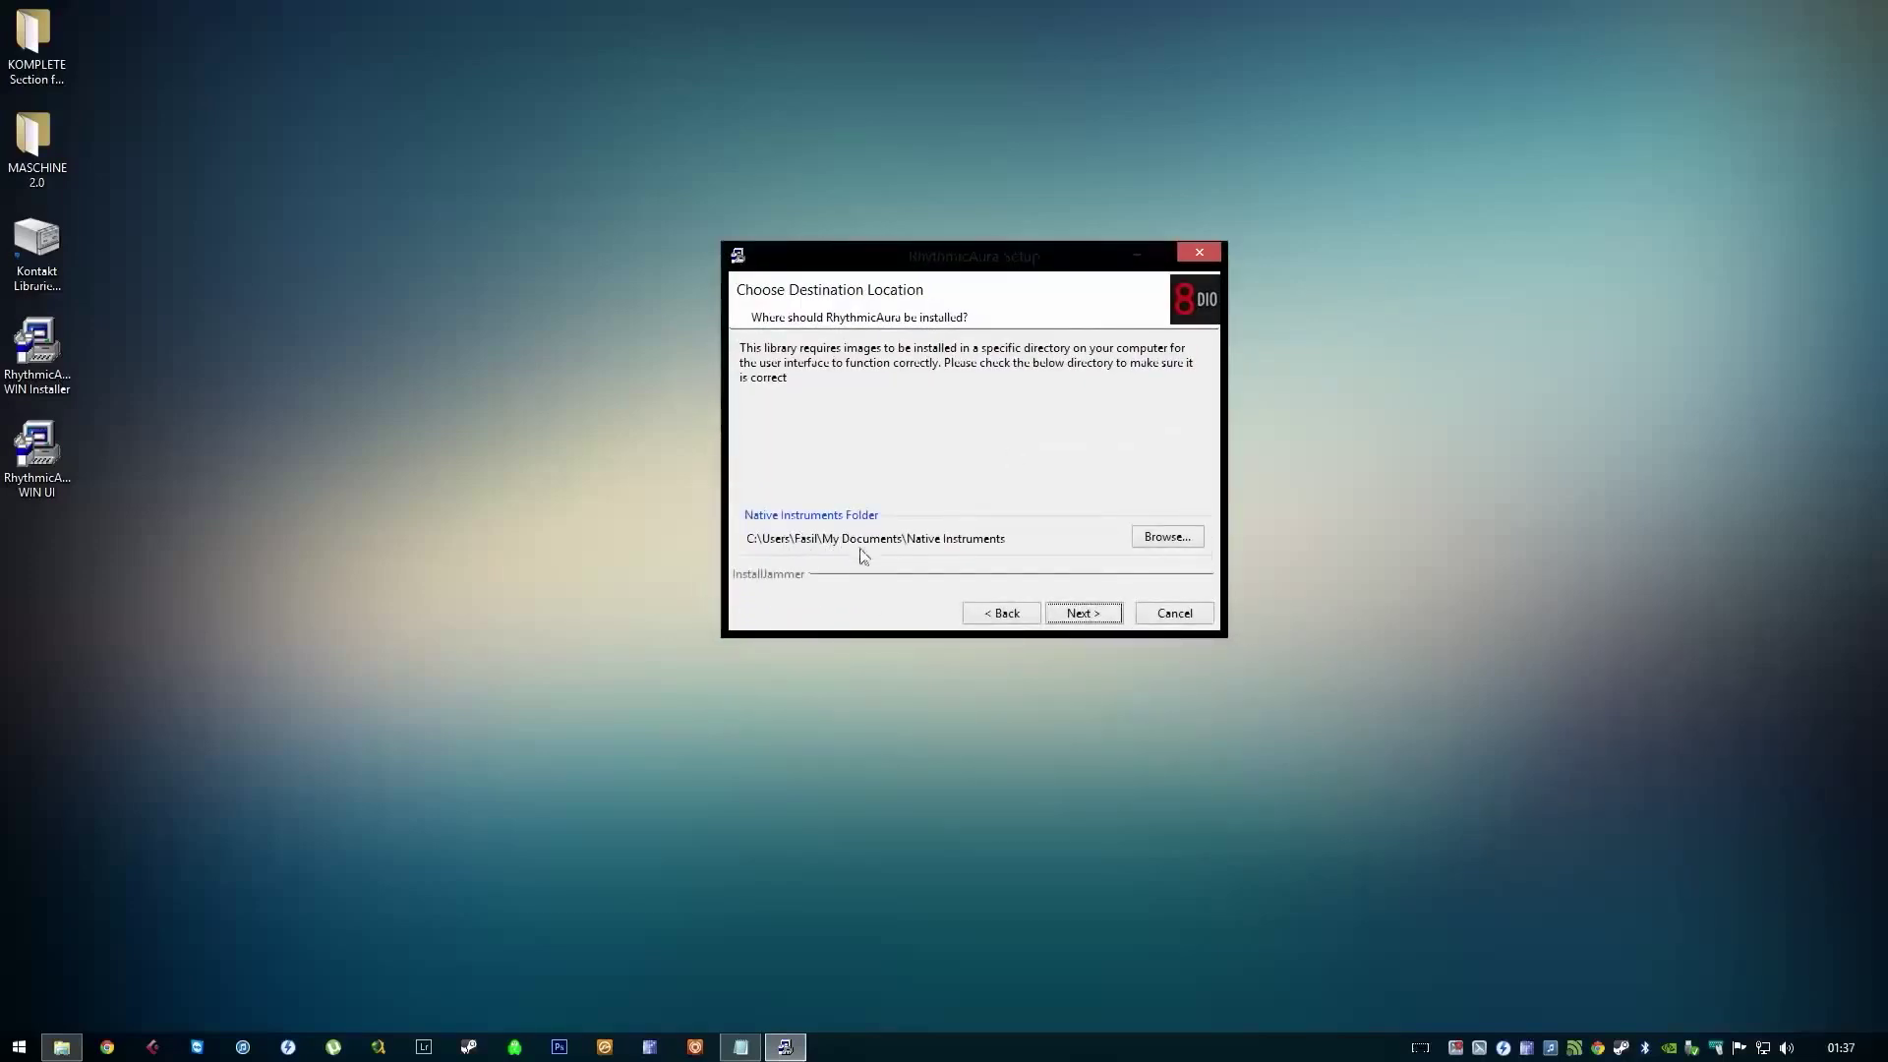
Step: Set the install destination to the Native Instruments folder by pasting the path and trimming 'Kontakt 5'
left_click(1176, 541)
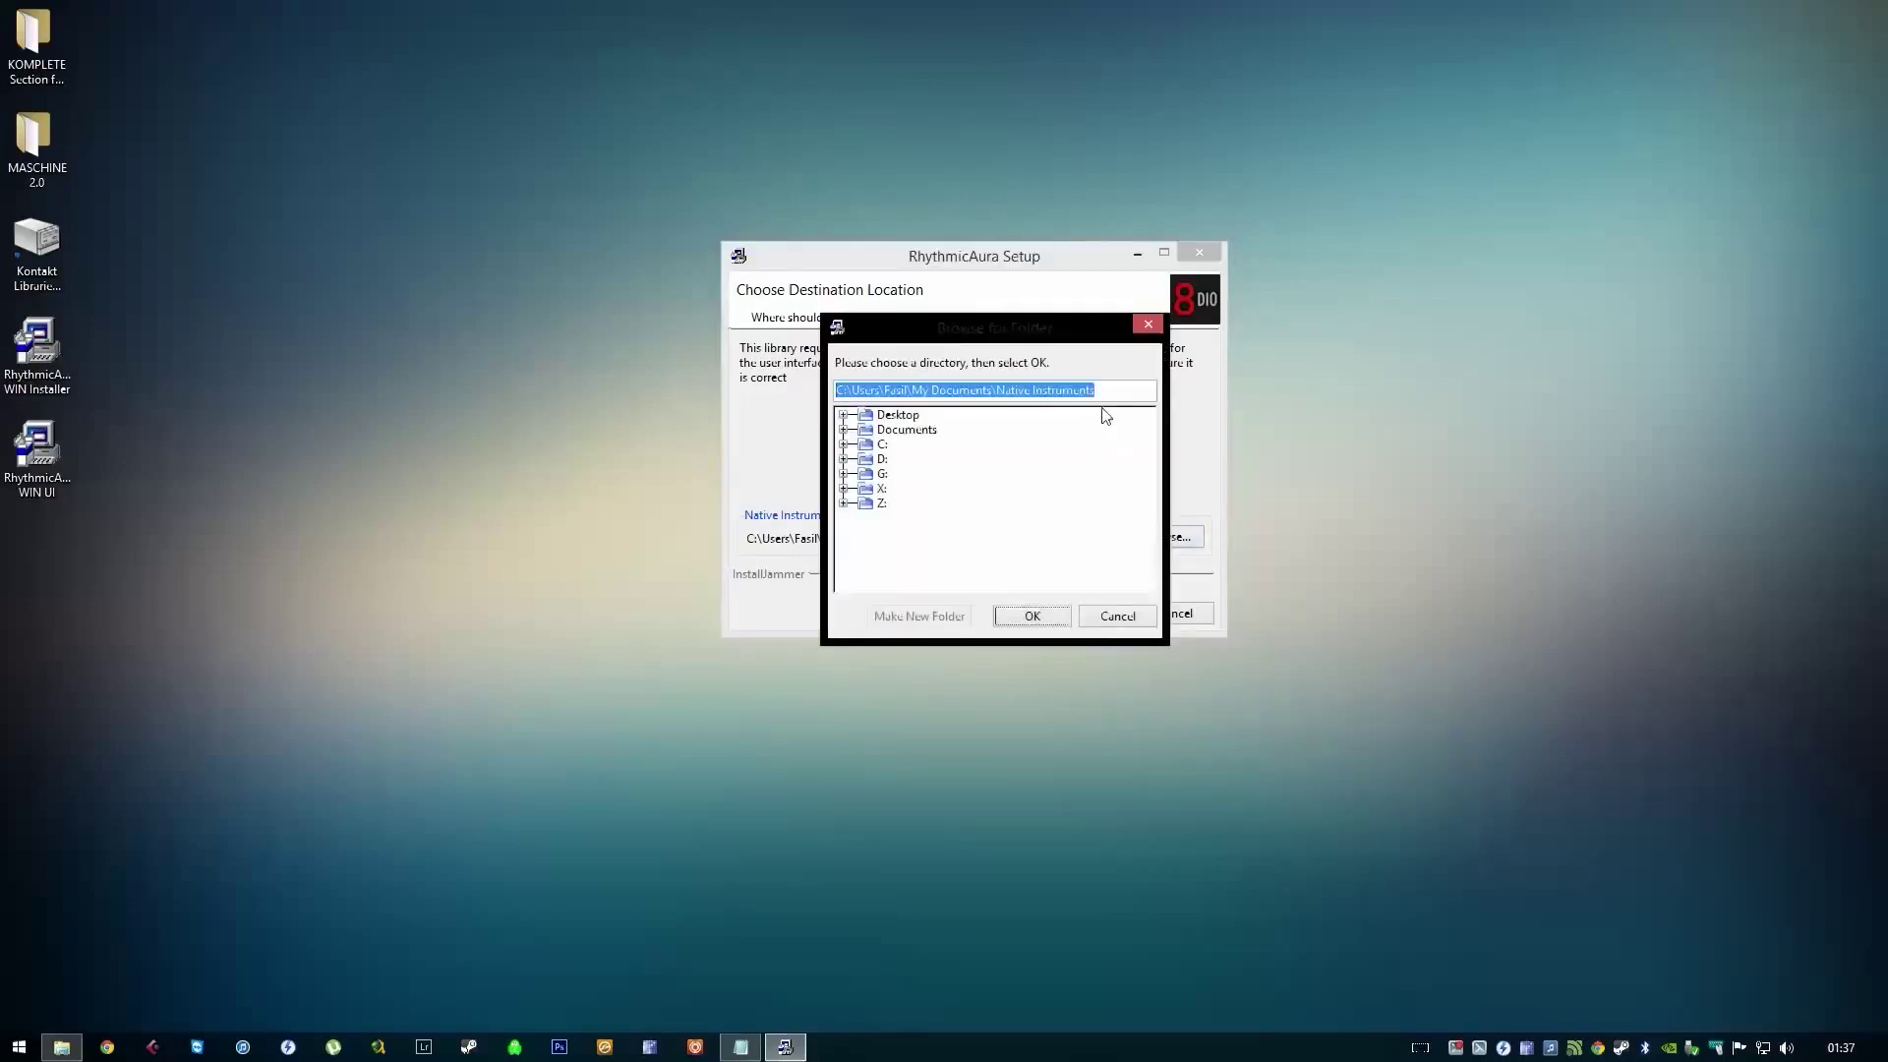
type("C:\\Users\\Fasil\\SkyDrive\\Documents\\Native Instruments\\Kontakt 5")
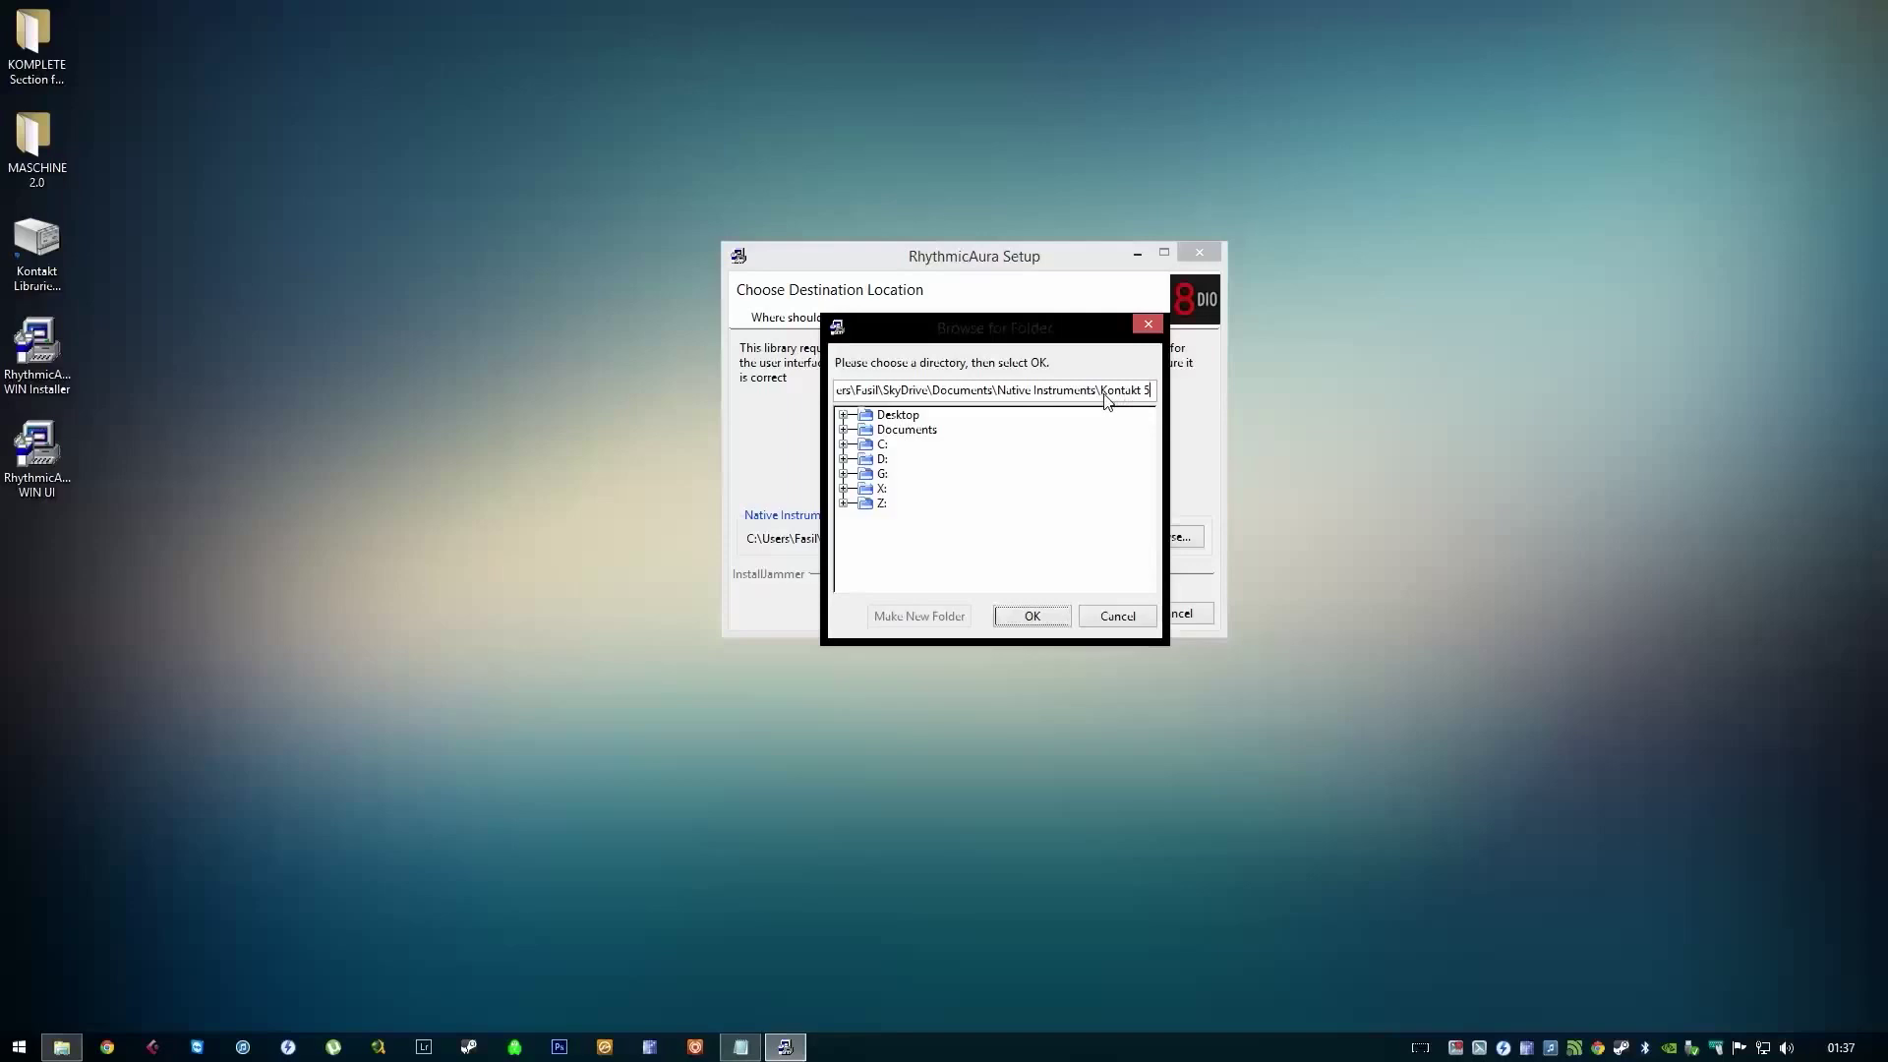
left_click_drag(1101, 392, 1167, 394)
key("BackSpace")
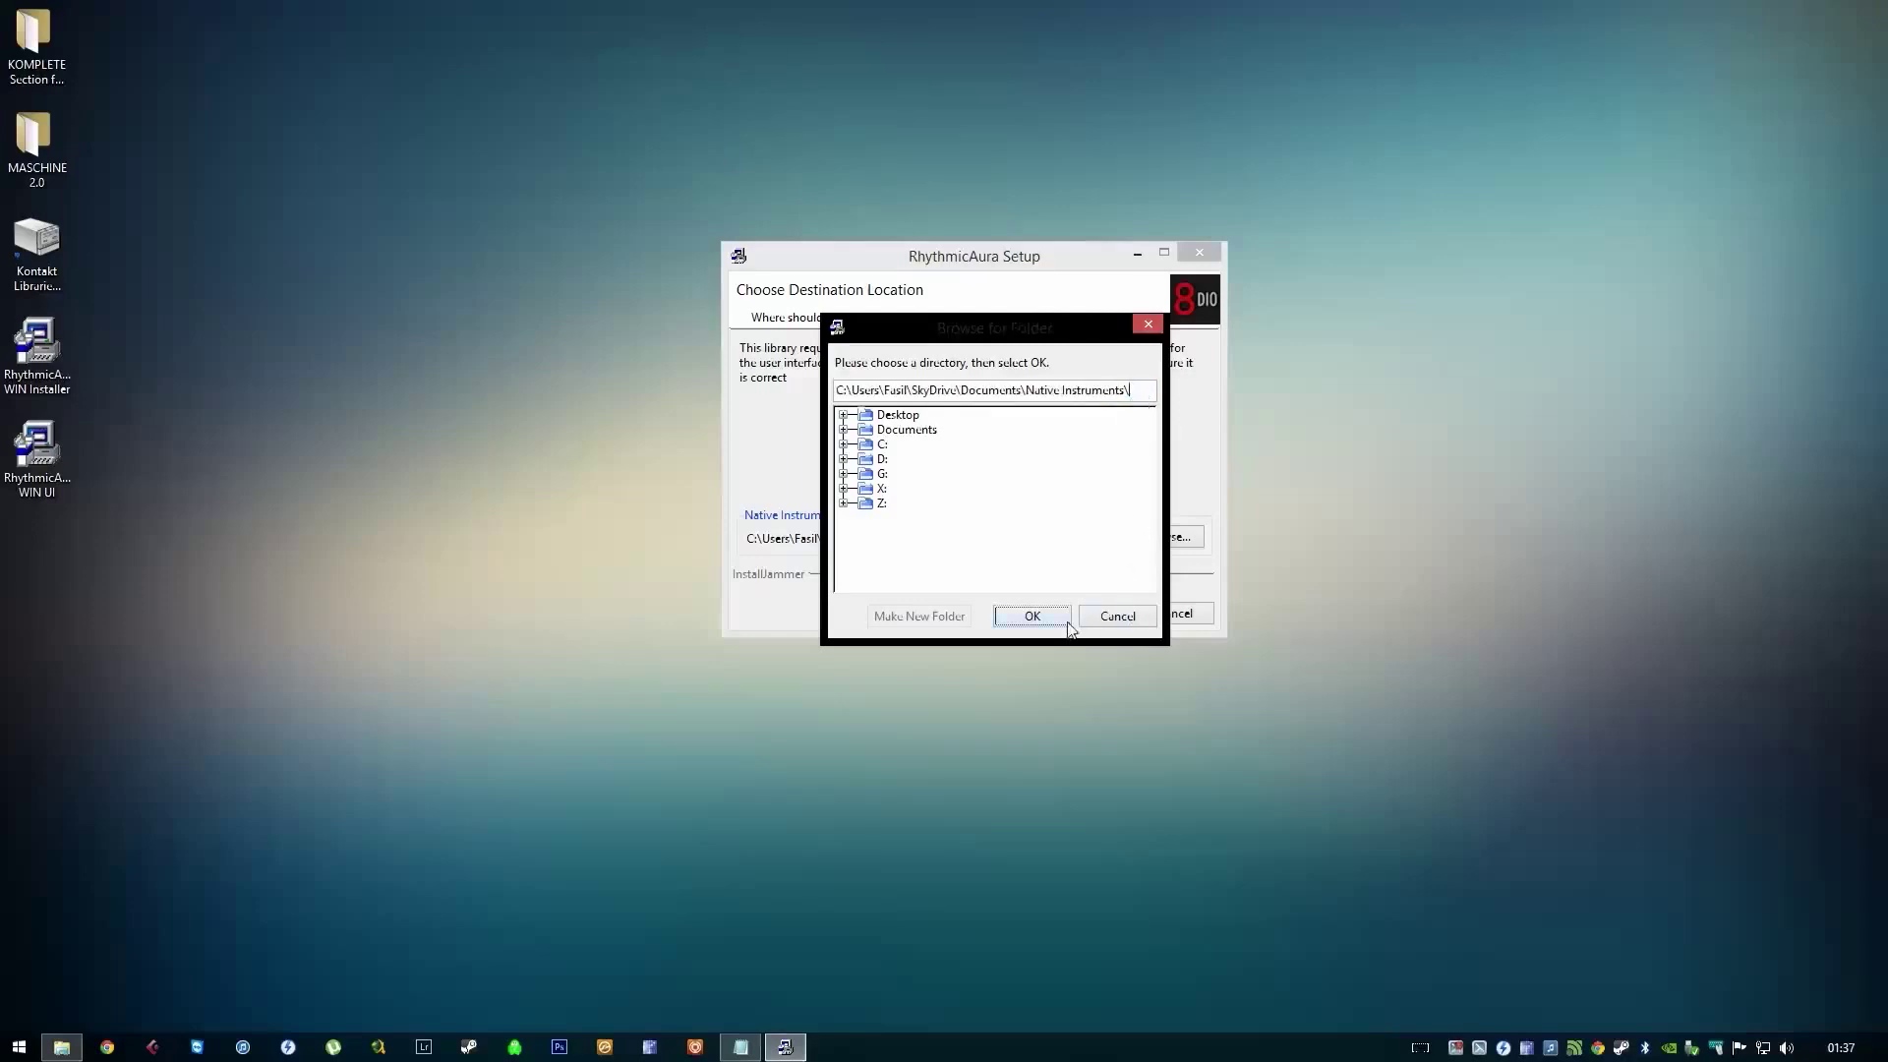
left_click(1031, 617)
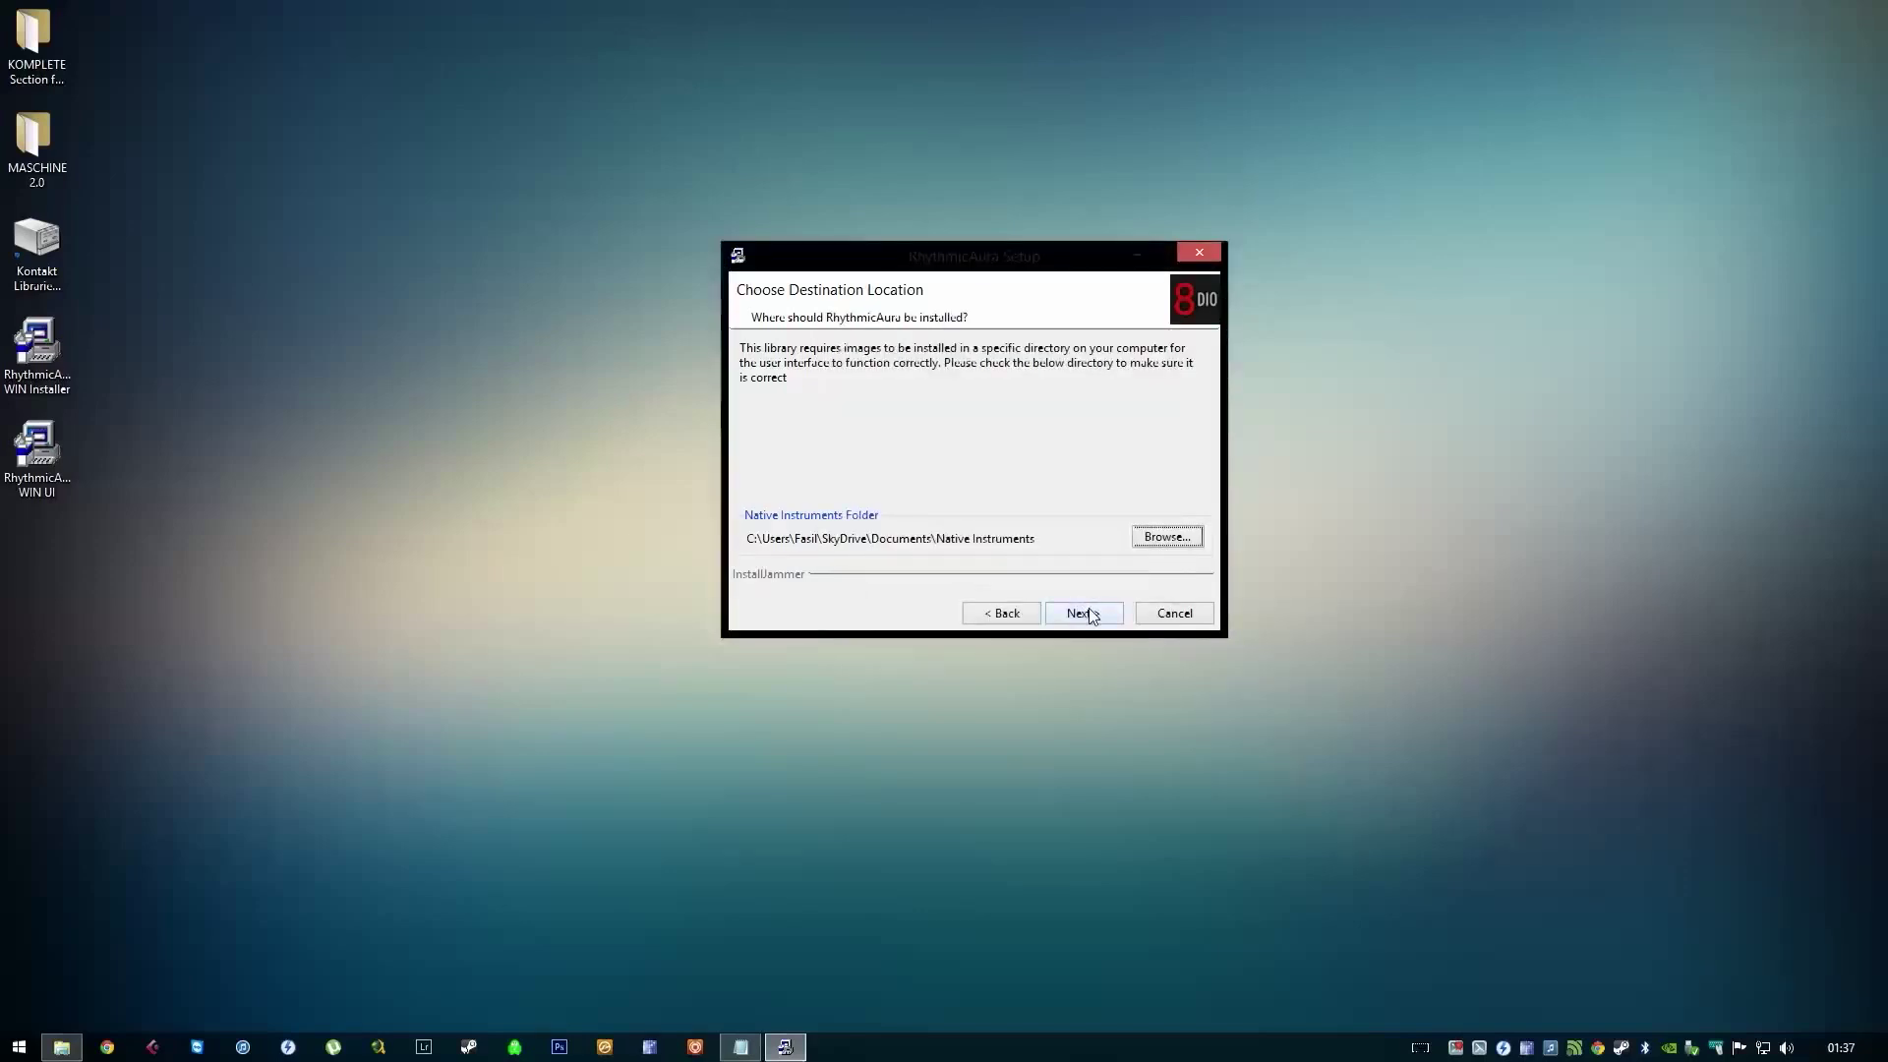
Step: Install the Rhythmic Aura UI images and finish the setup
left_click(1082, 614)
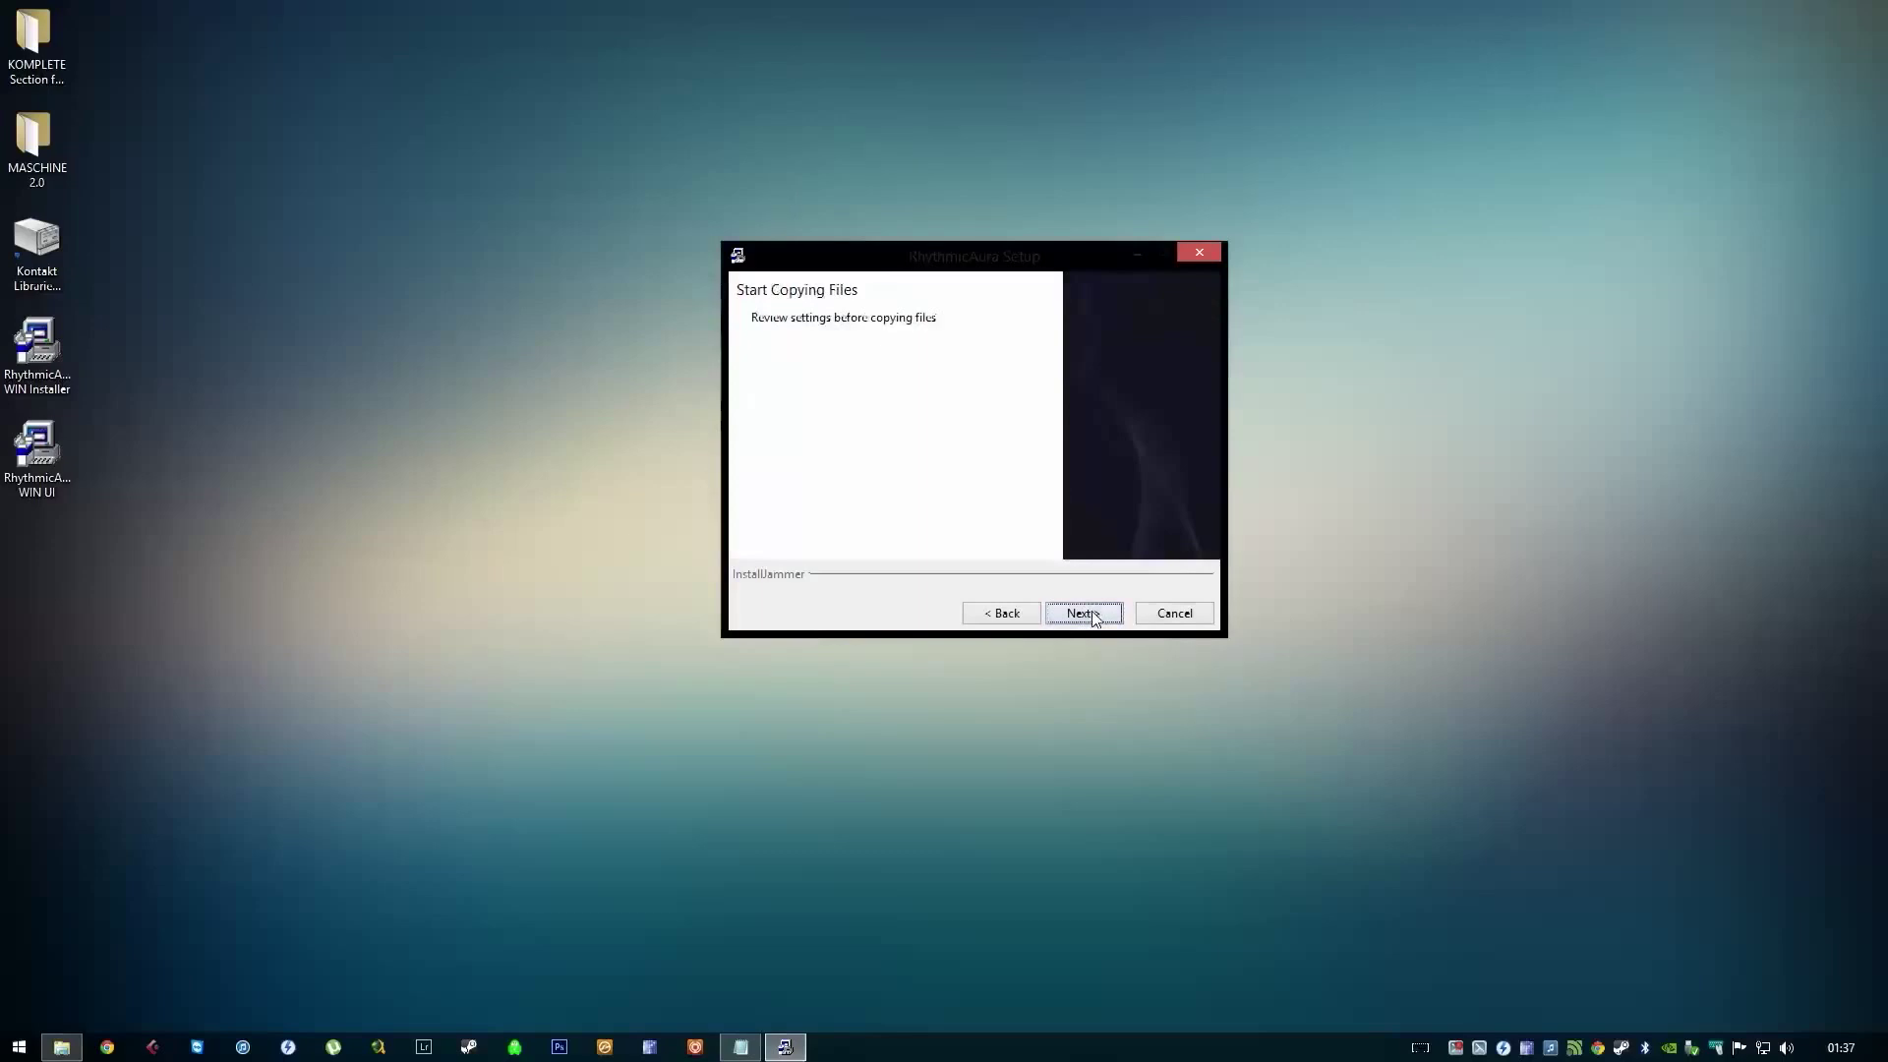
left_click(1084, 613)
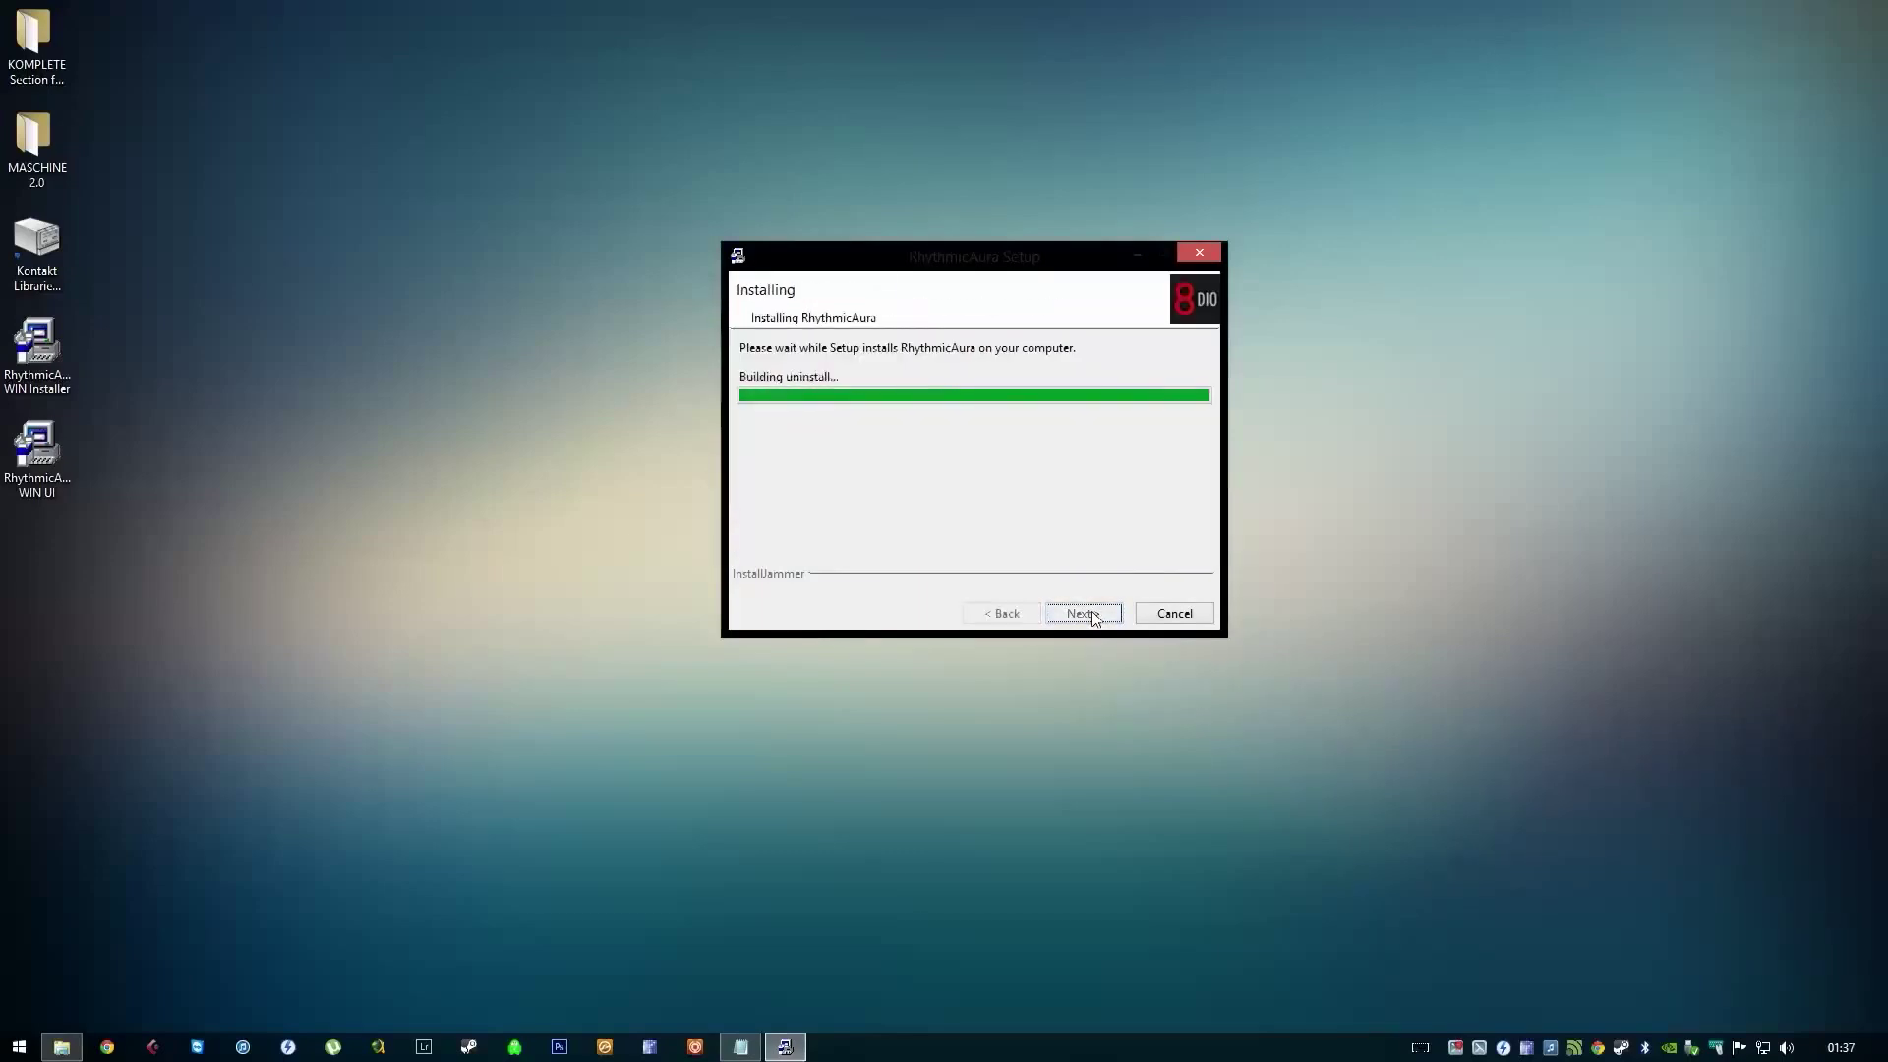
left_click(1085, 614)
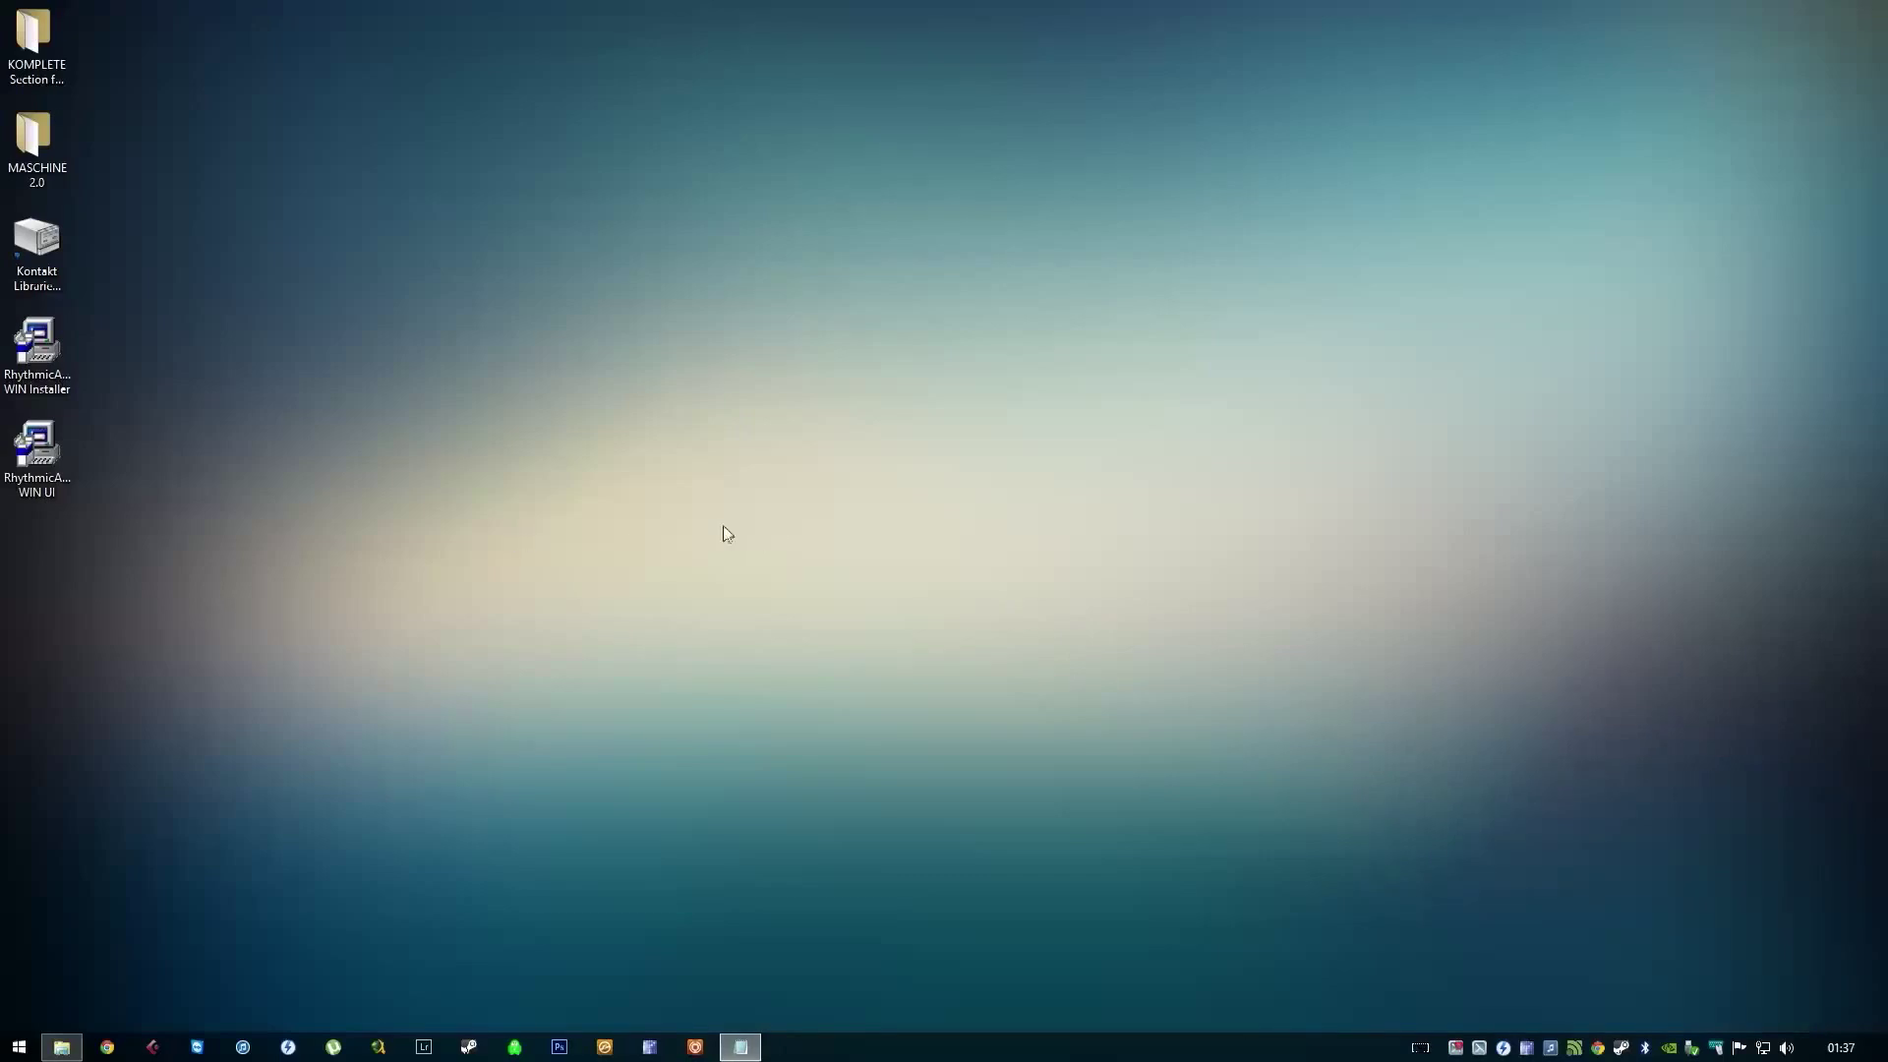
Step: Launch the RhythmicAura2 Vol.2 UI installer and advance past the welcome page
double_click(44, 450)
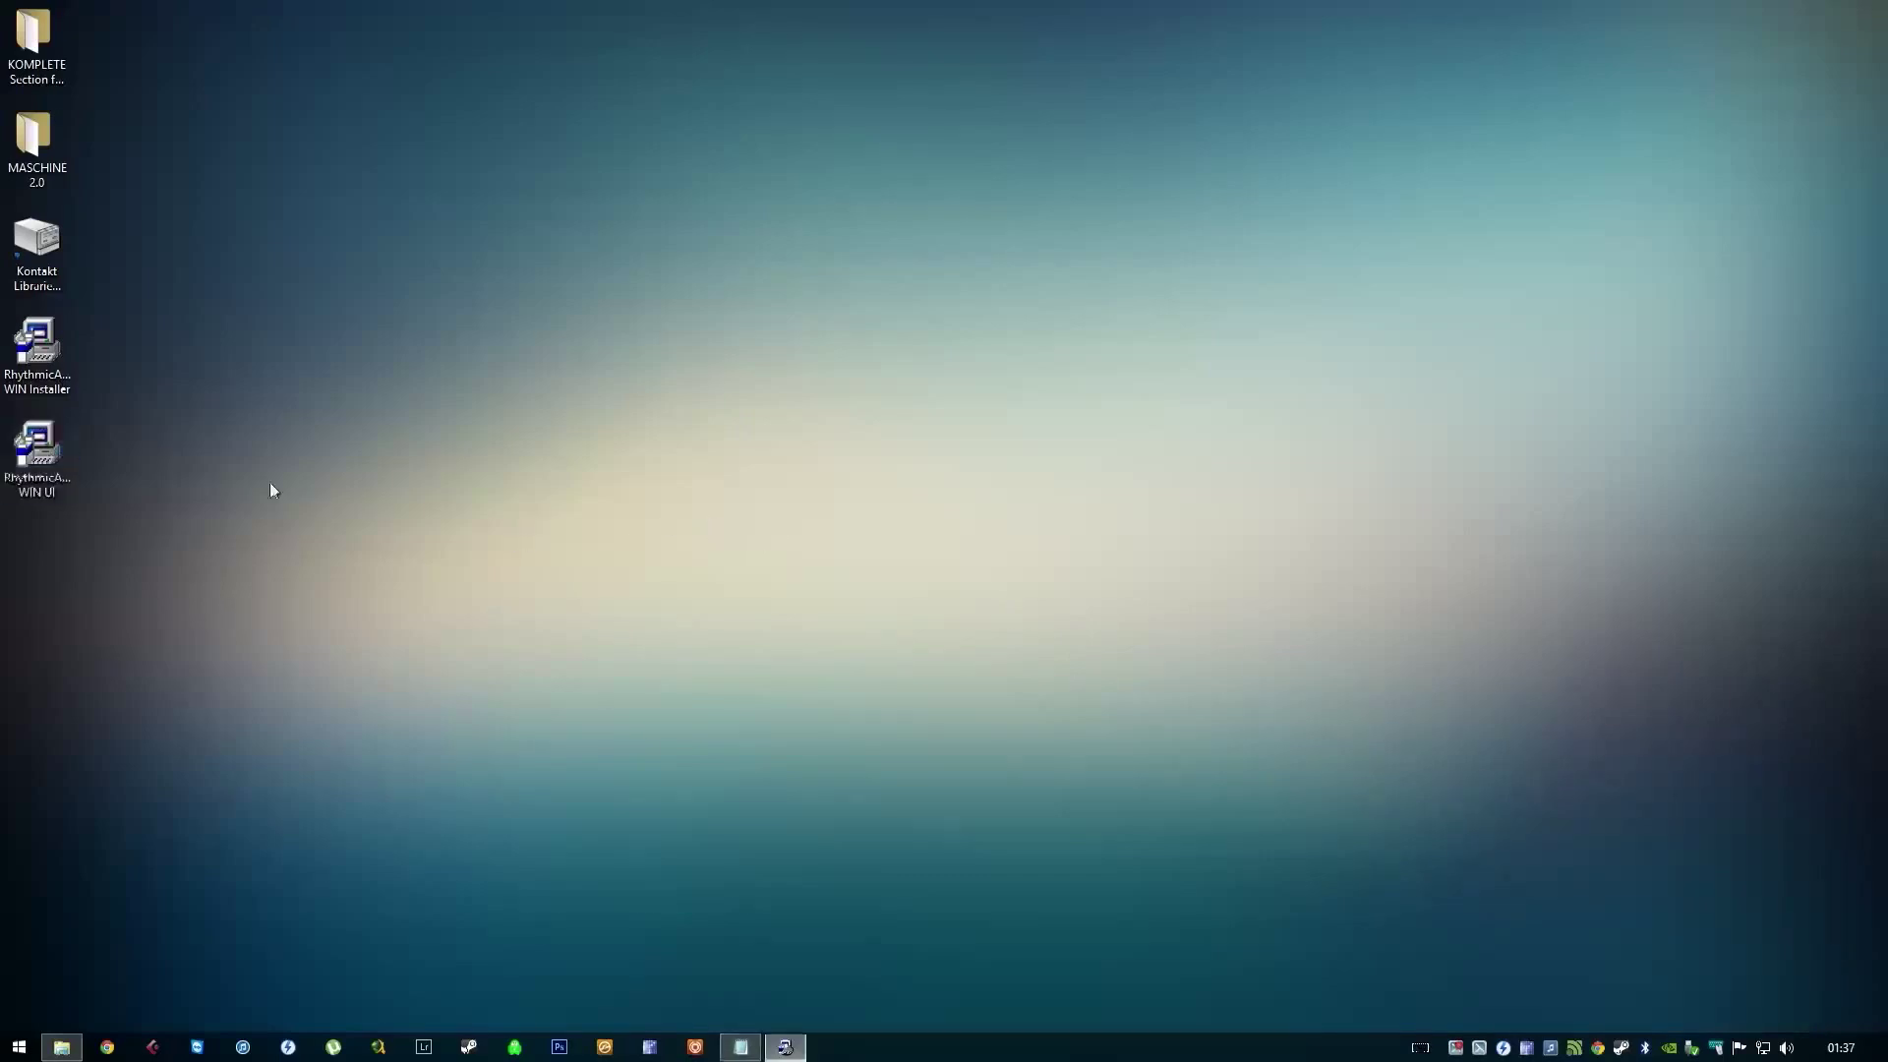
left_click(906, 588)
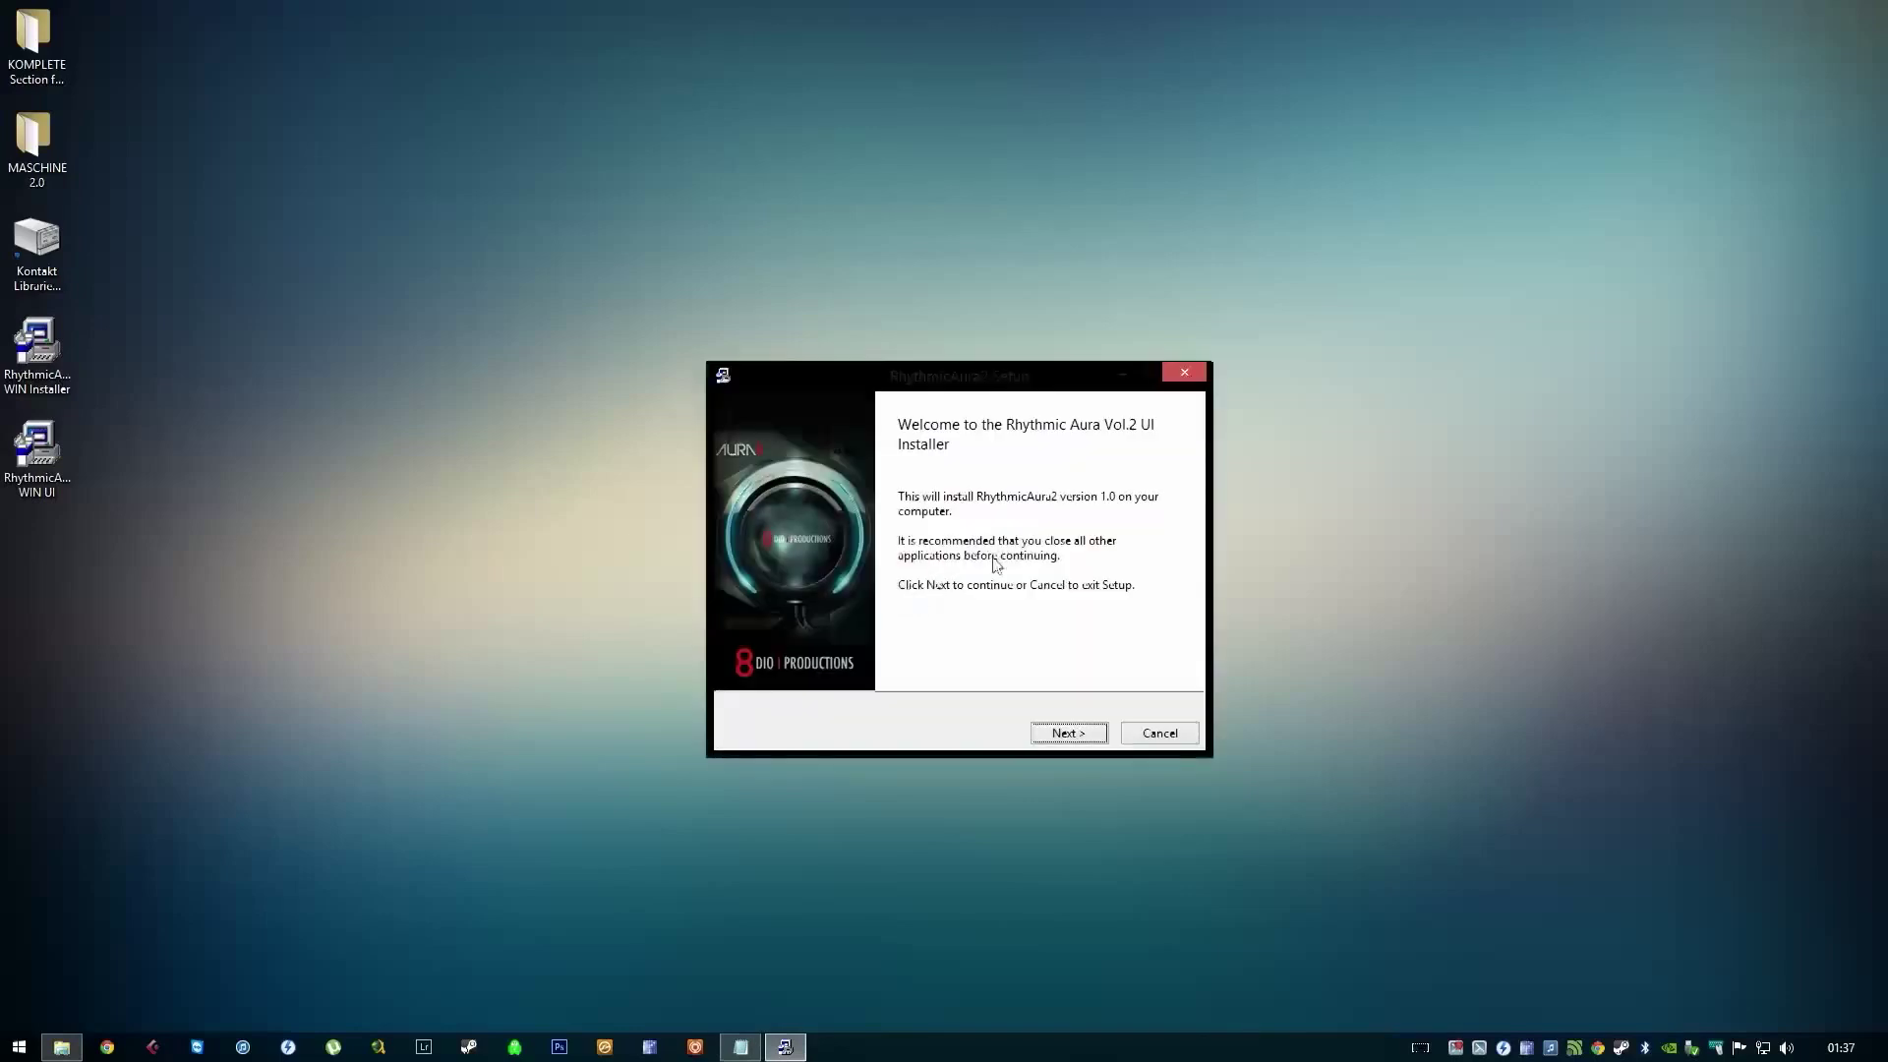
left_click(1099, 737)
Step: Set the destination to the SkyDrive Native Instruments folder, removing 'Kontakt 5' from the pasted path
left_click(1153, 656)
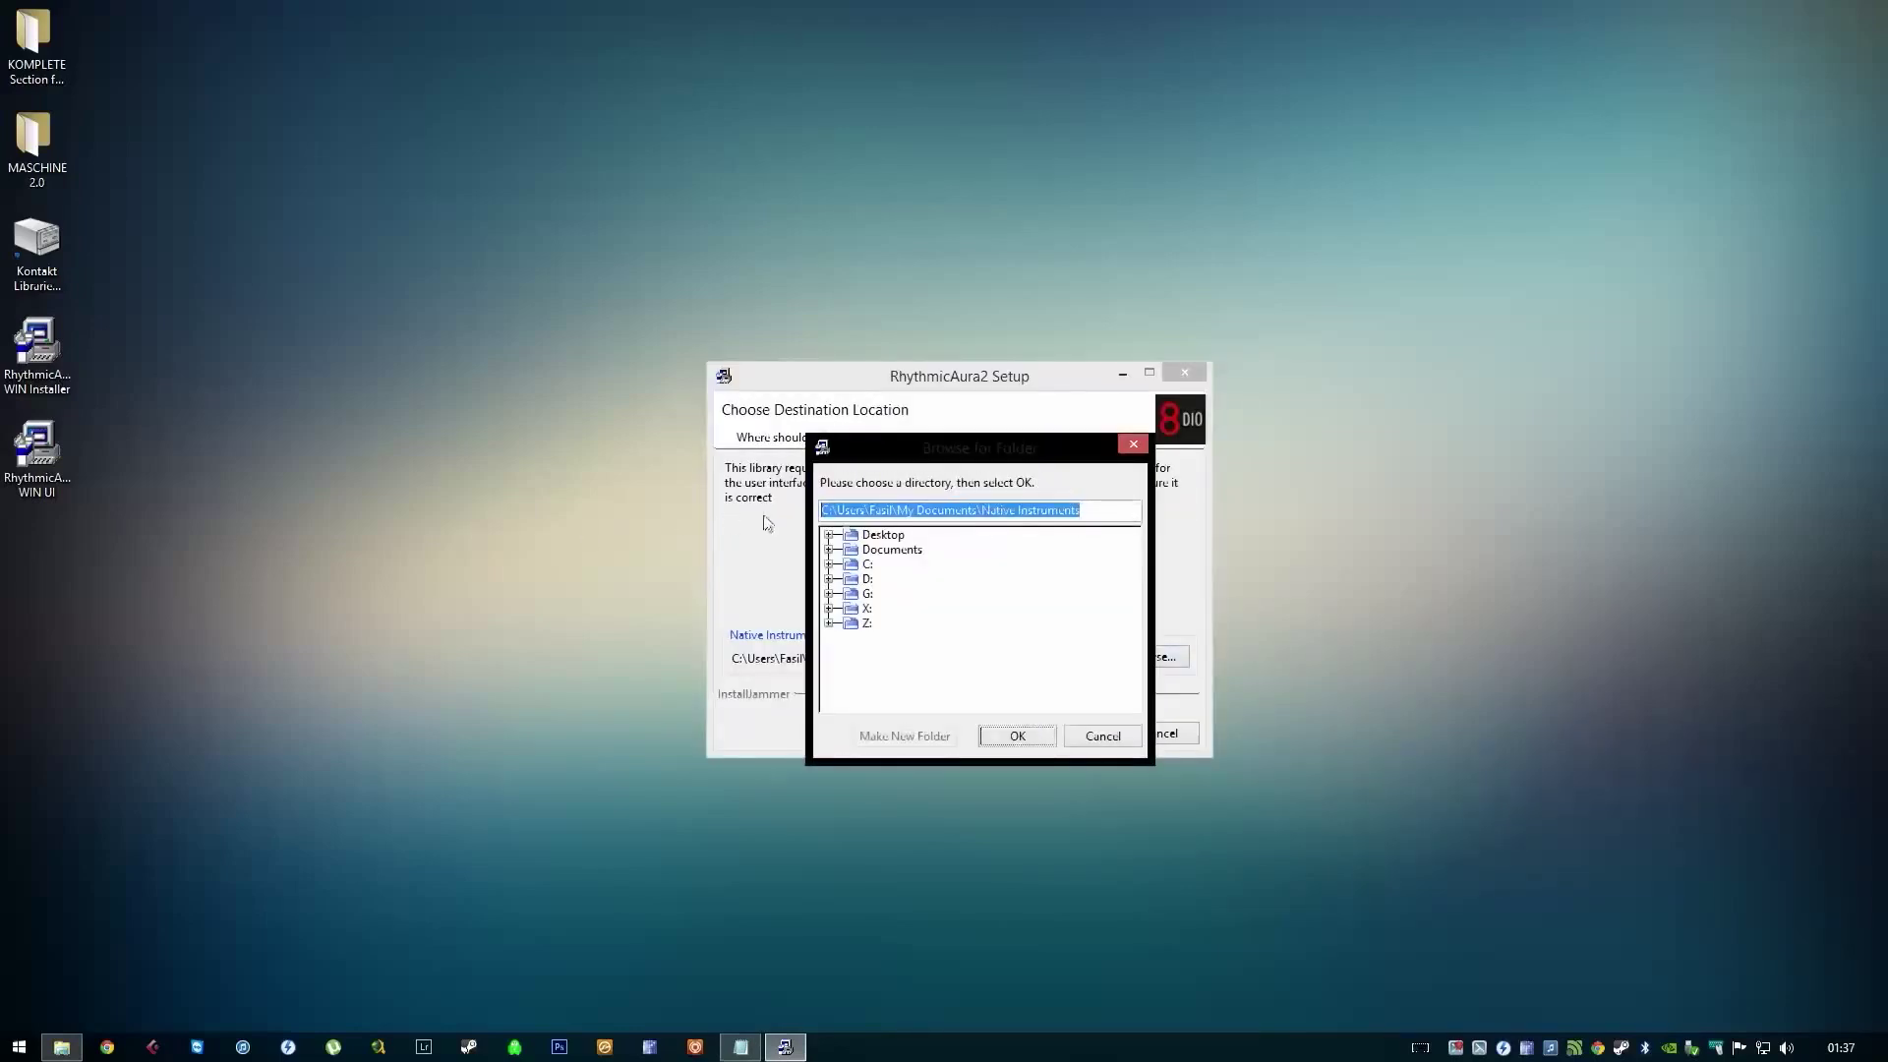
type("C:\\Users\\Fasil\\SkyDrive\\Documents\\Native Instruments\\Kontakt 5")
left_click_drag(1088, 510, 1188, 515)
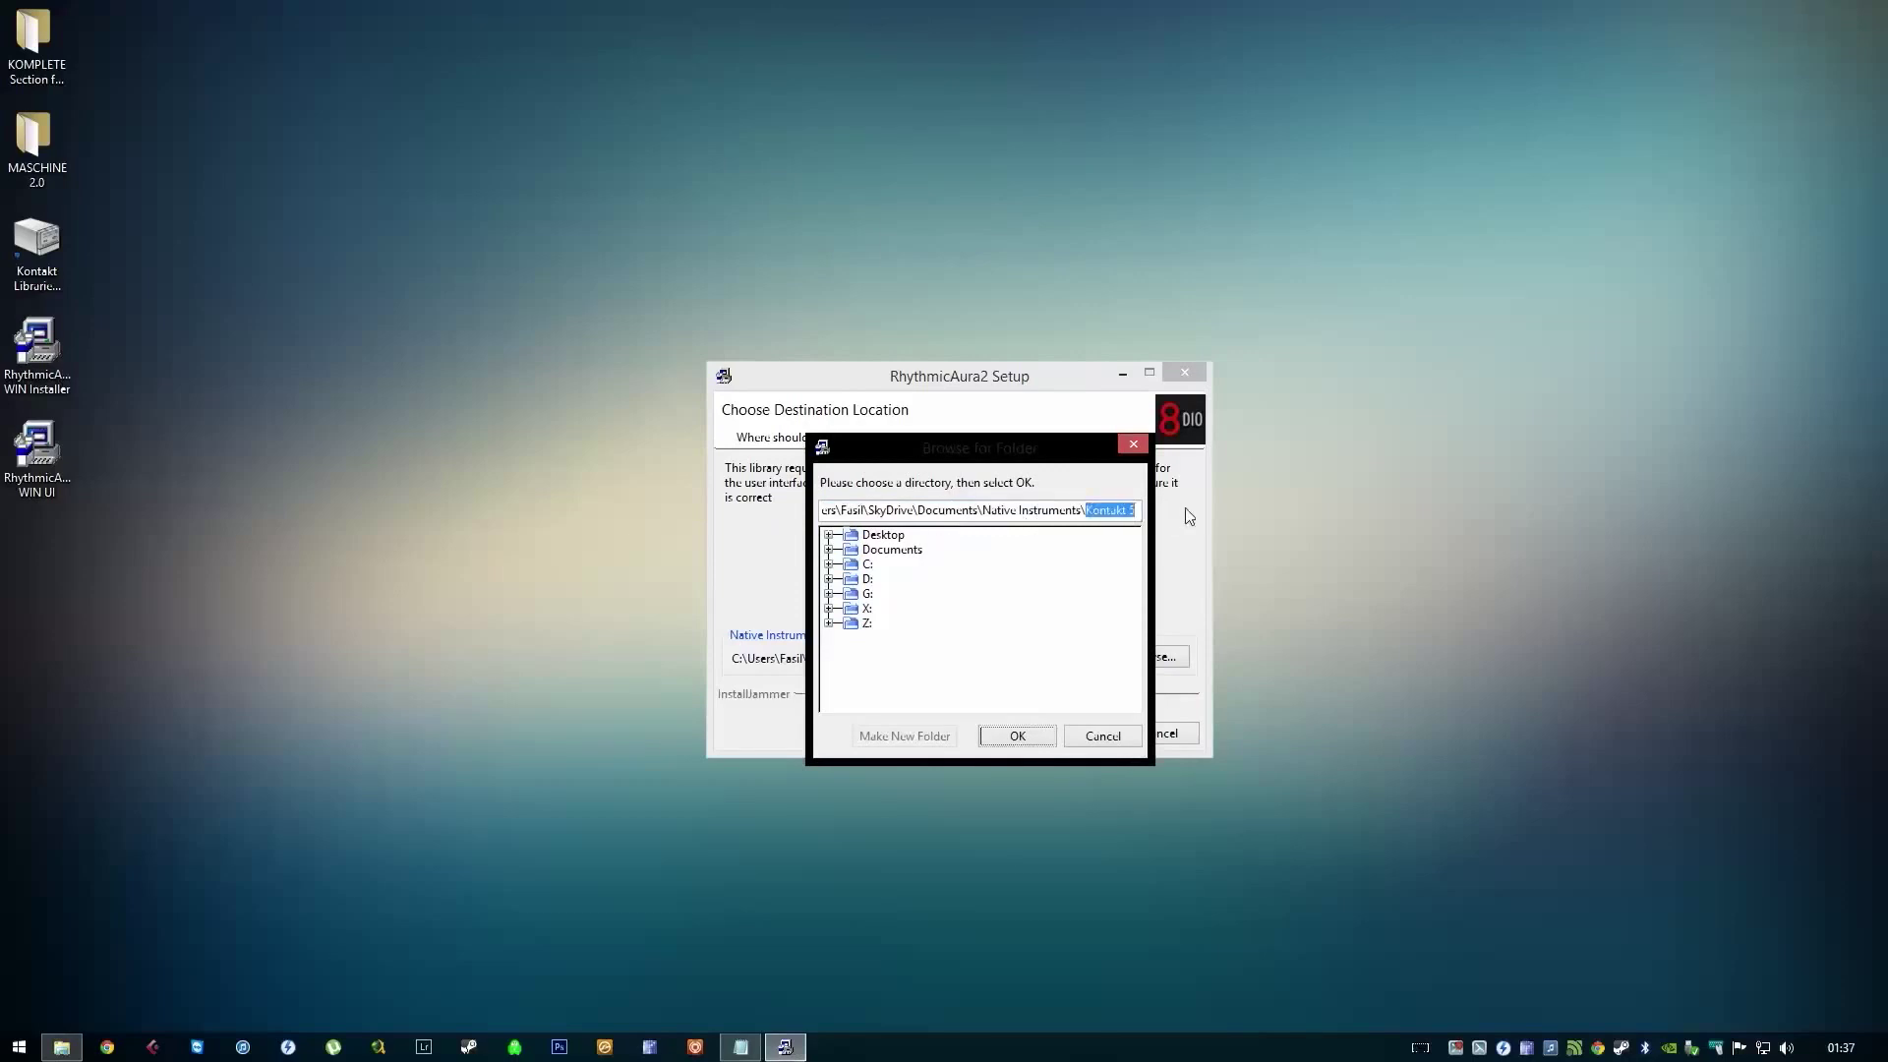
key("BackSpace")
left_click(1017, 736)
Step: Install the Vol.2 UI images and finish the setup
left_click(1069, 733)
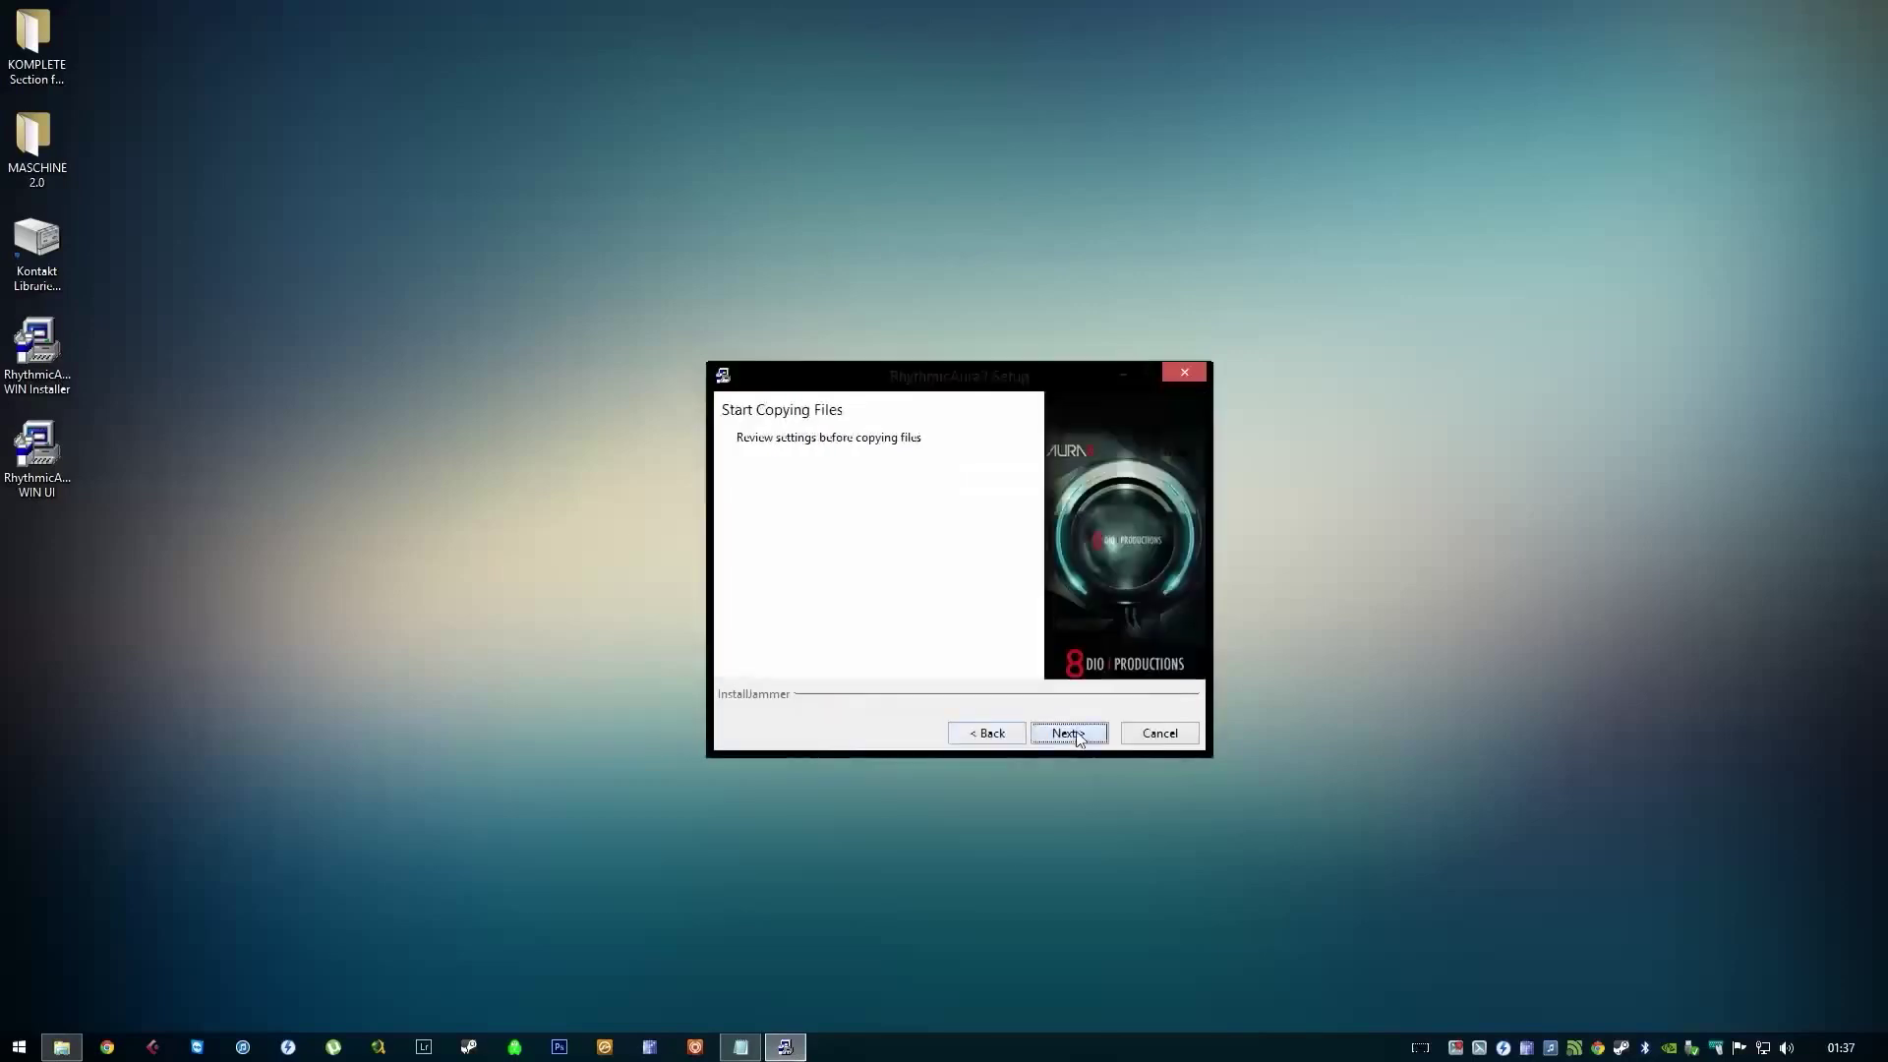
left_click(1077, 733)
left_click(1077, 734)
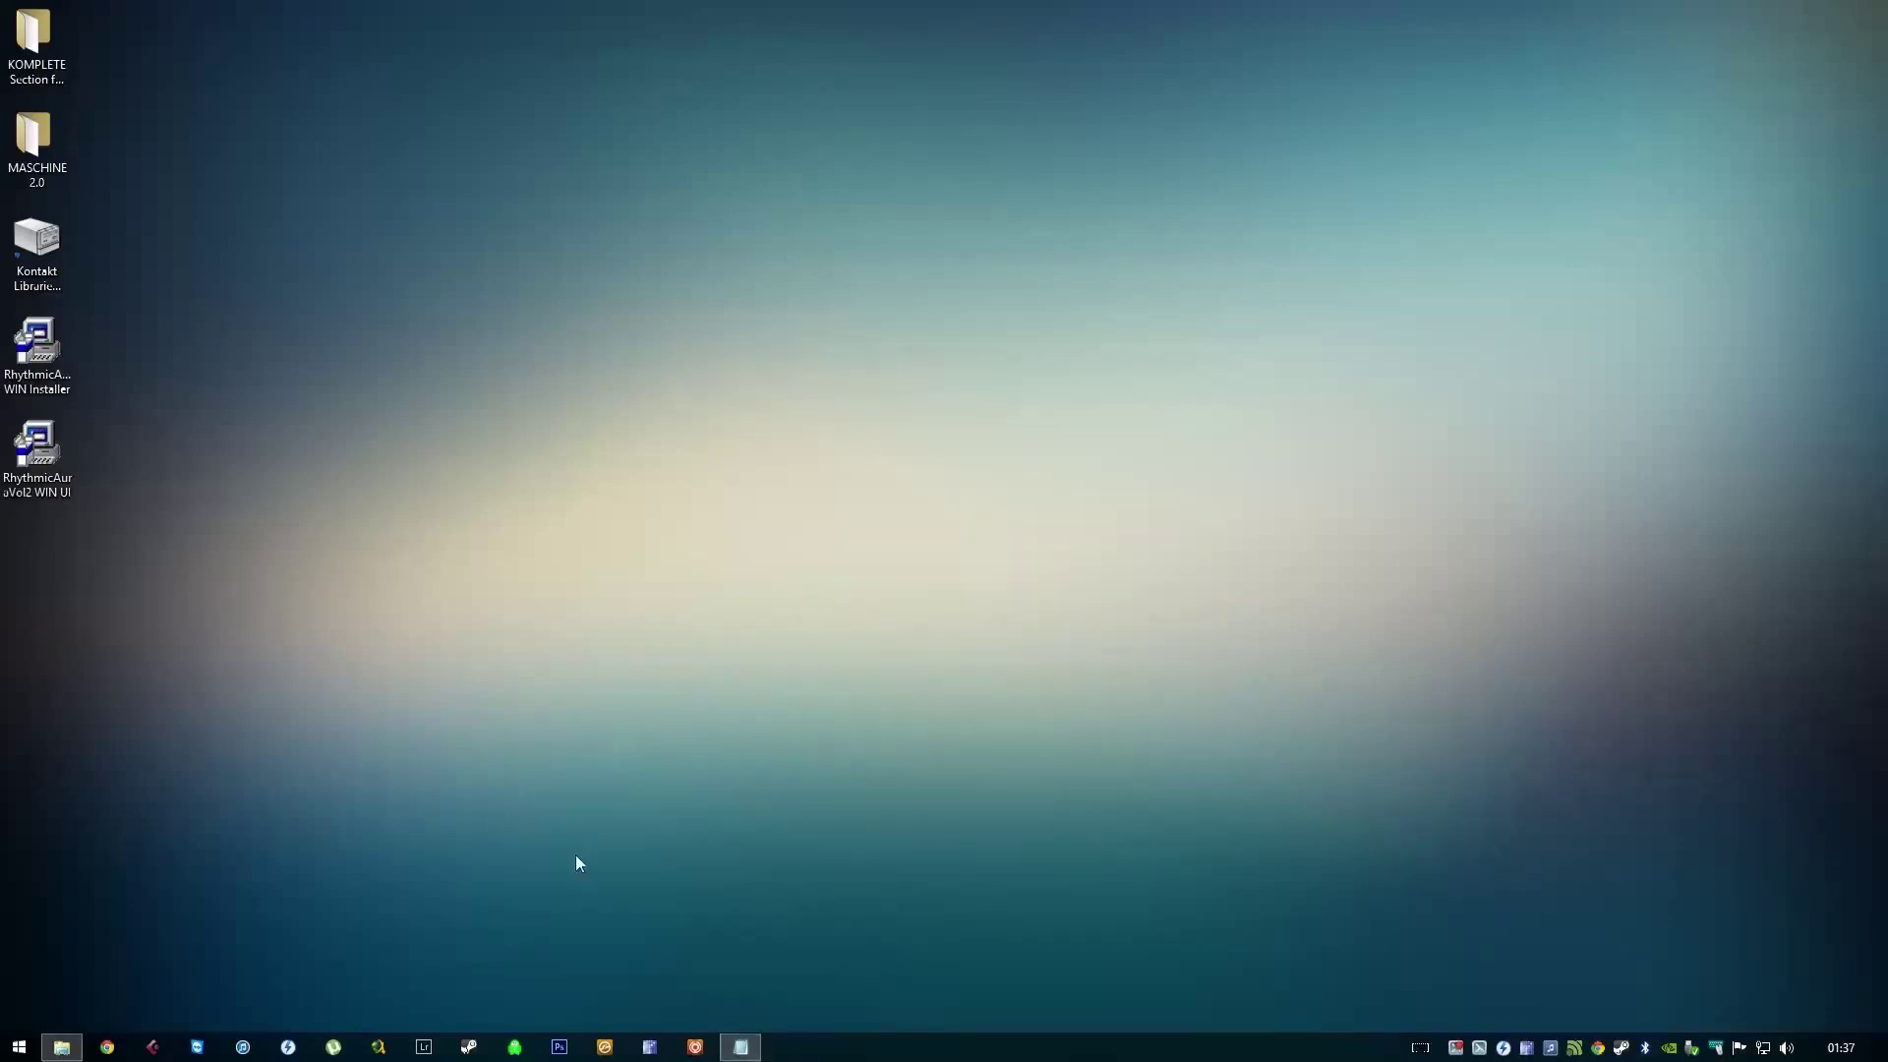
Step: Relaunch Kontakt 5 and load Alternative Strings pt1.nki from Aura Acoustic Instruments
left_click(605, 1046)
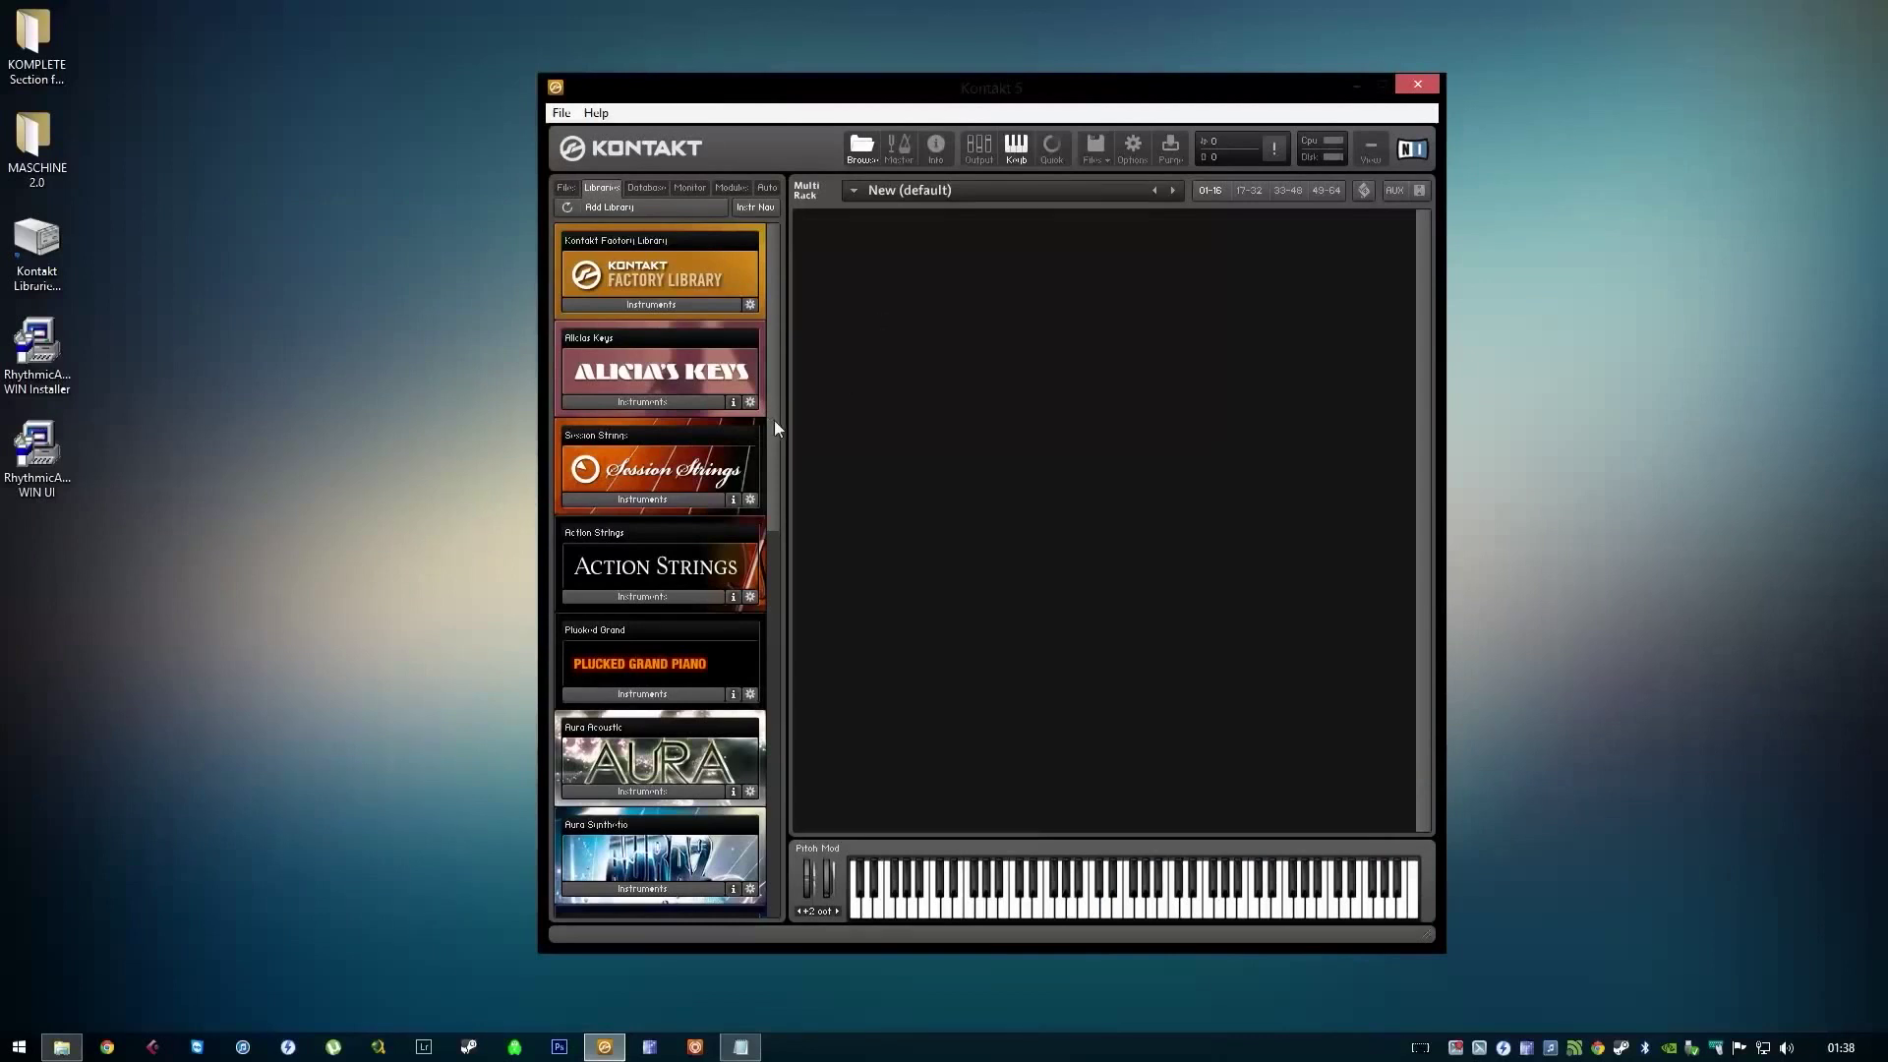
left_click_drag(775, 421, 793, 580)
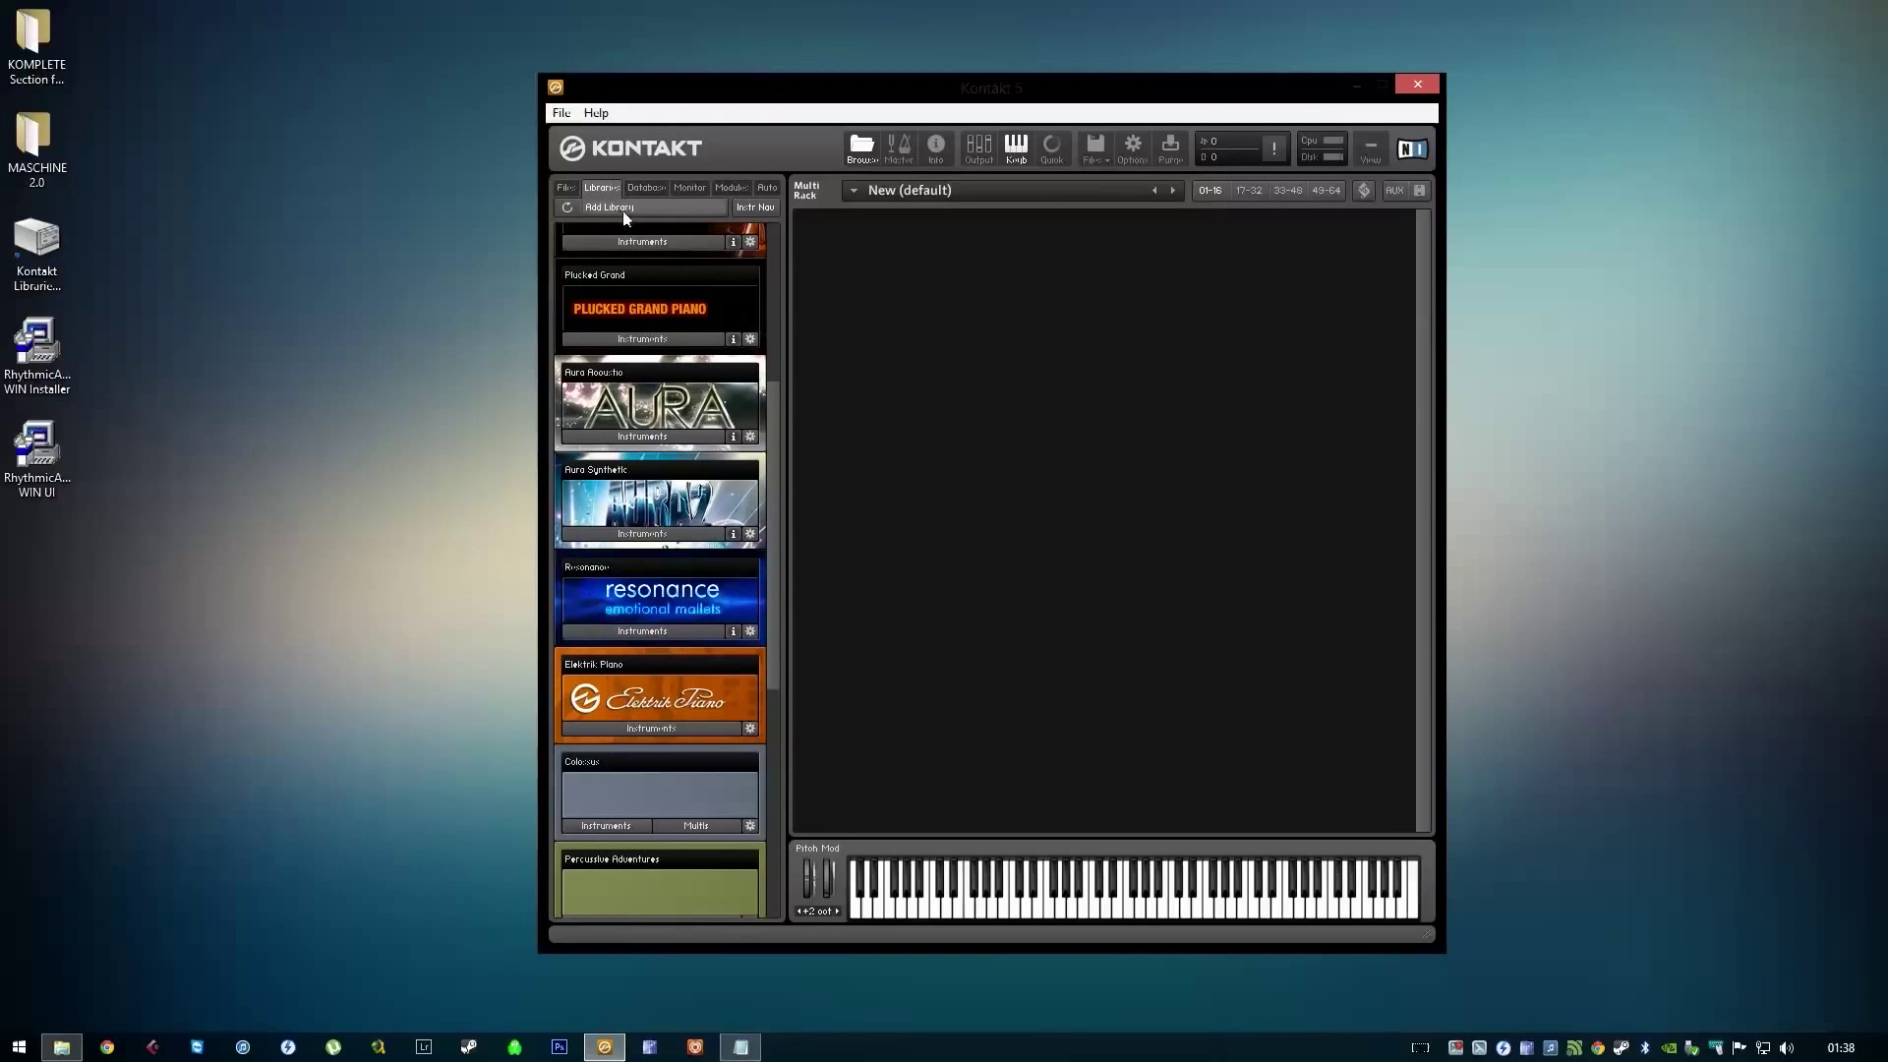
left_click(680, 436)
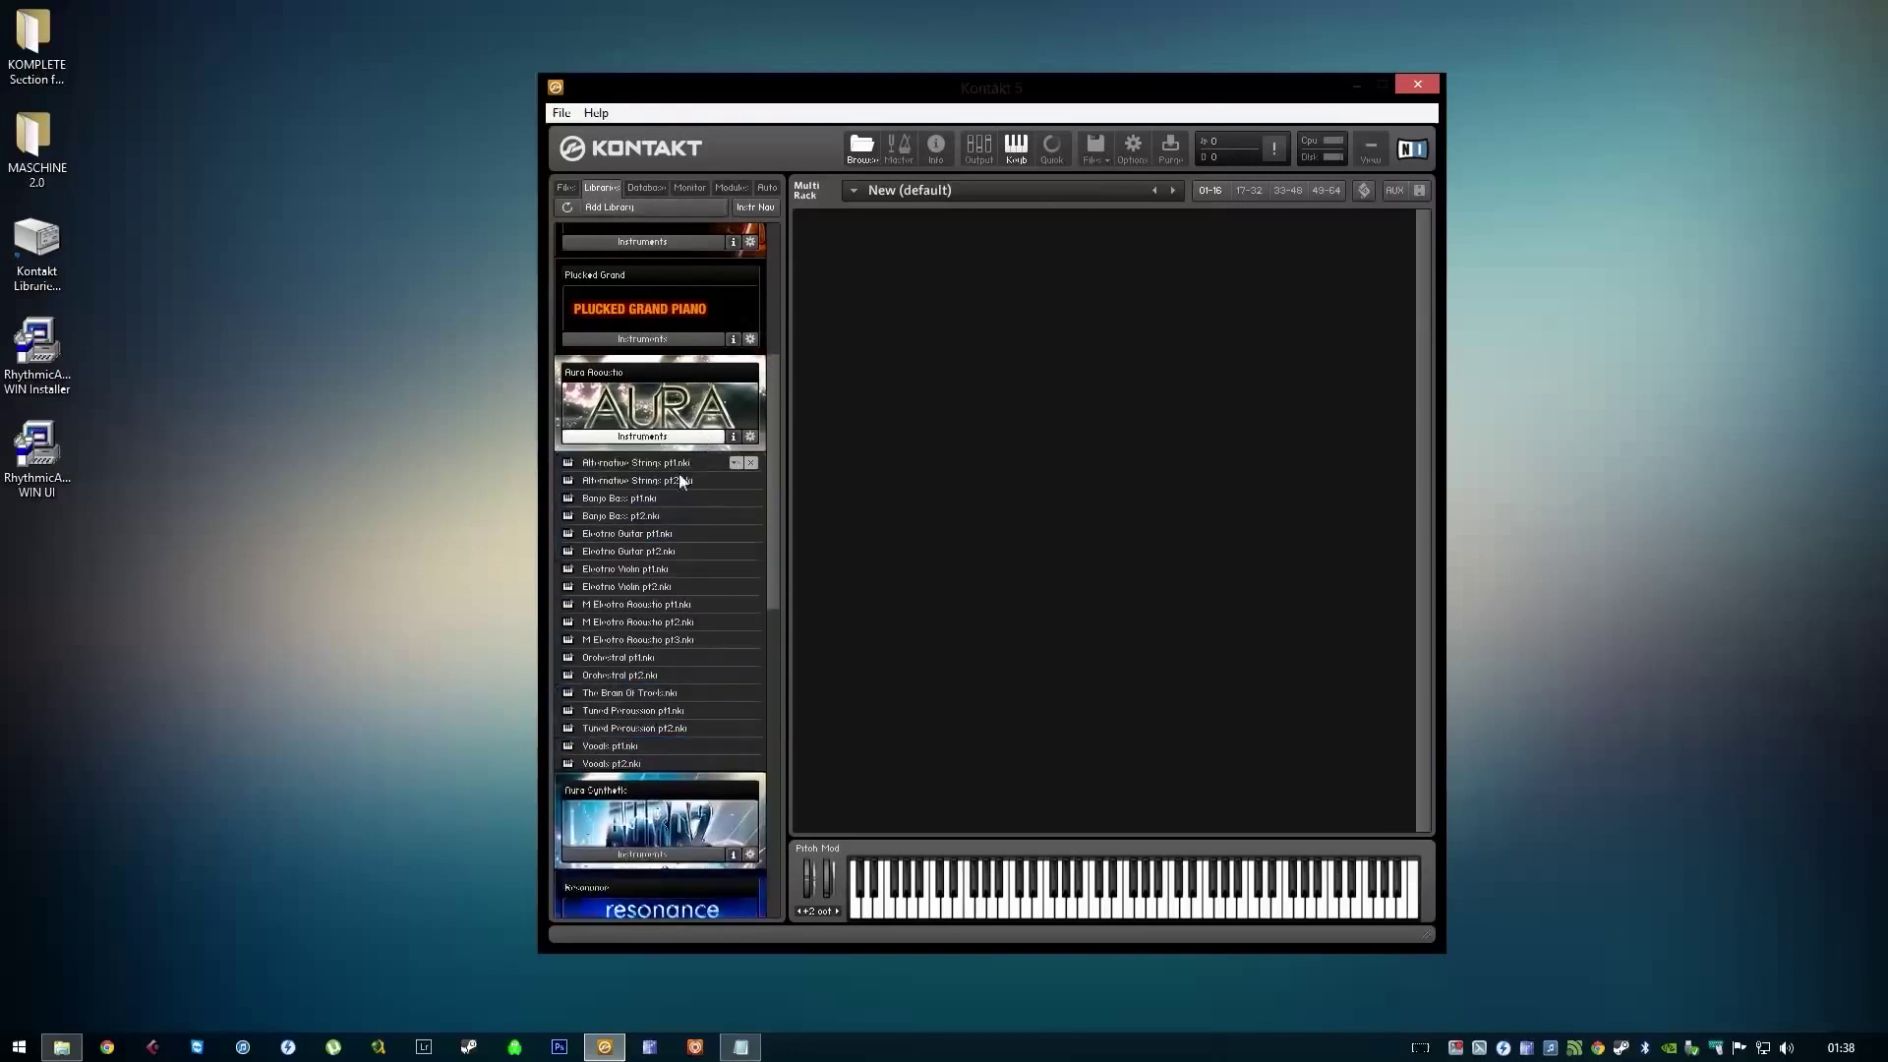
left_click(680, 464)
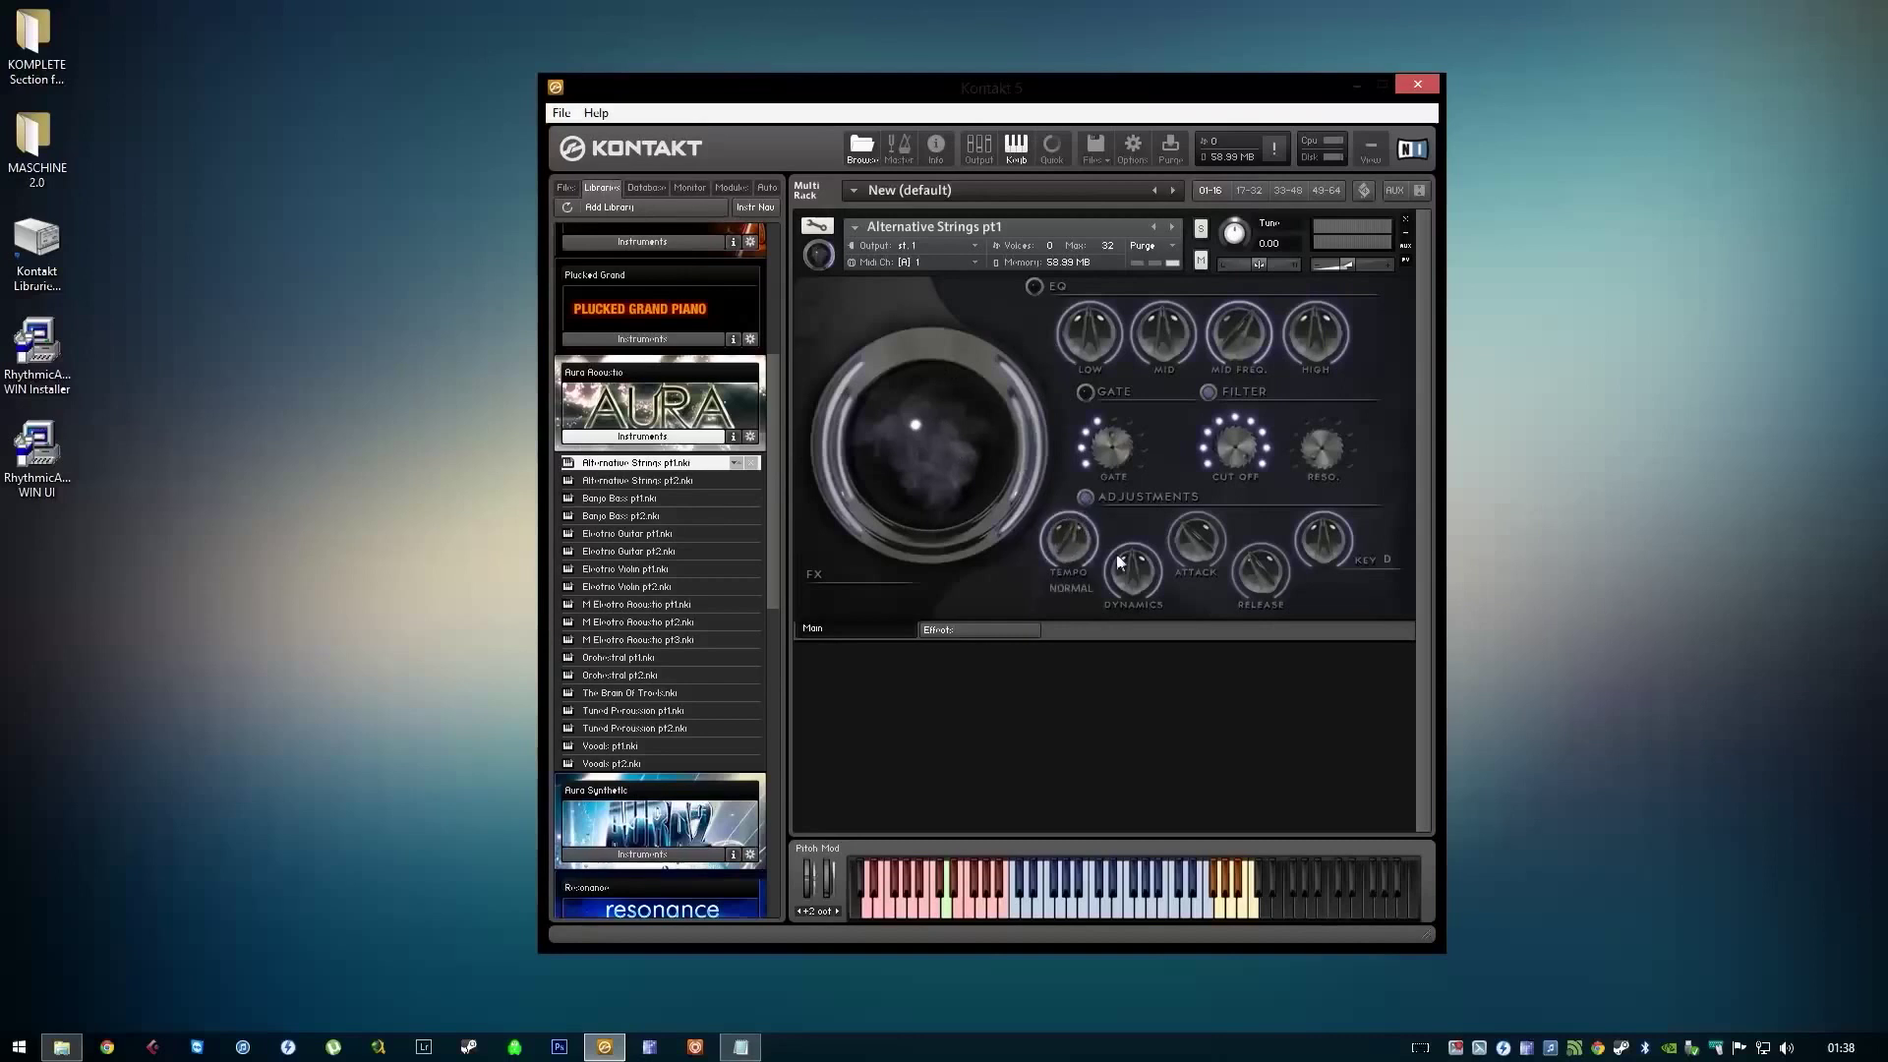
Step: Turn the Dynamics knob up on Alternative Strings pt1
left_click_drag(1145, 571, 1178, 547)
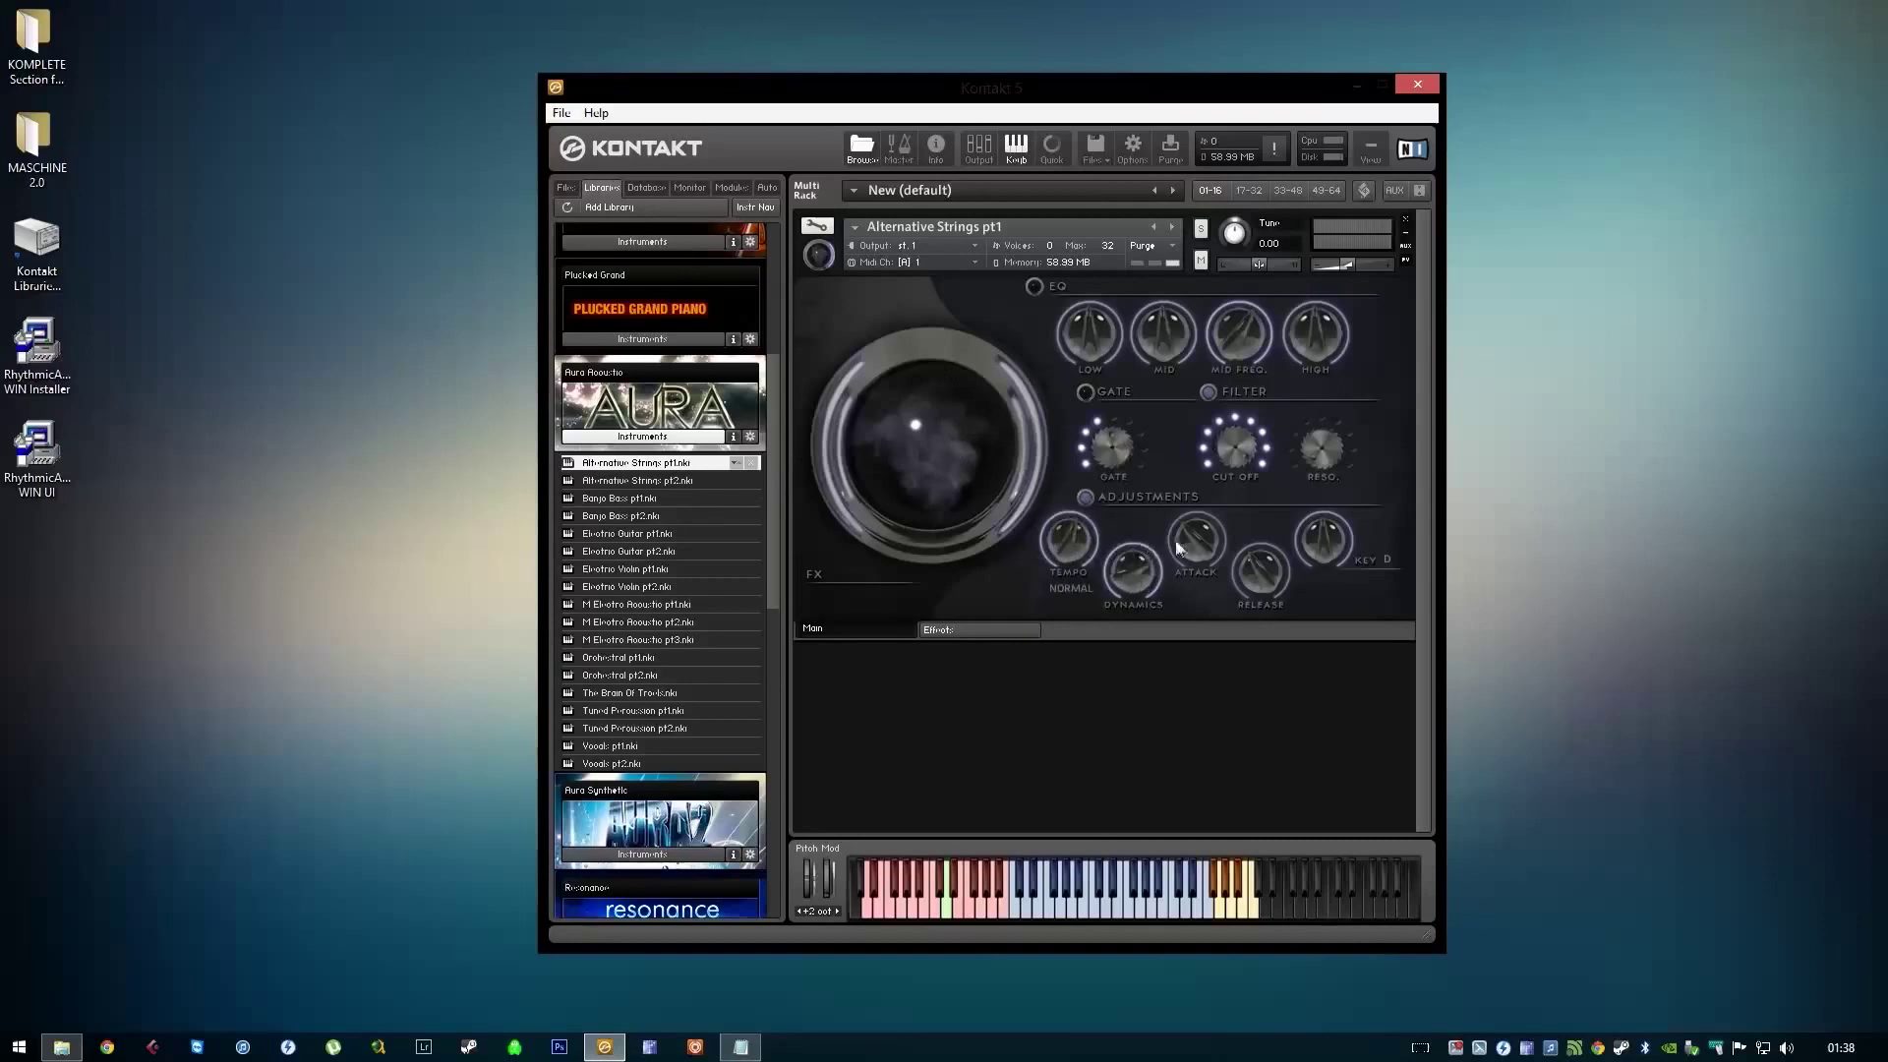